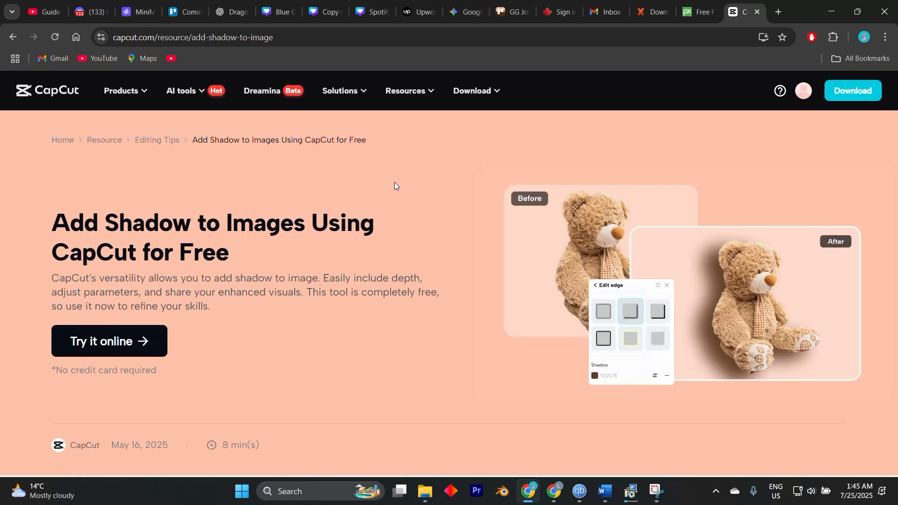
Read through the article on adding shadow to images, including its introduction, table of contents and Part 1 instructions
{"action": "scroll", "coordinate": [313, 146], "scroll_direction": "down", "scroll_amount": 1}
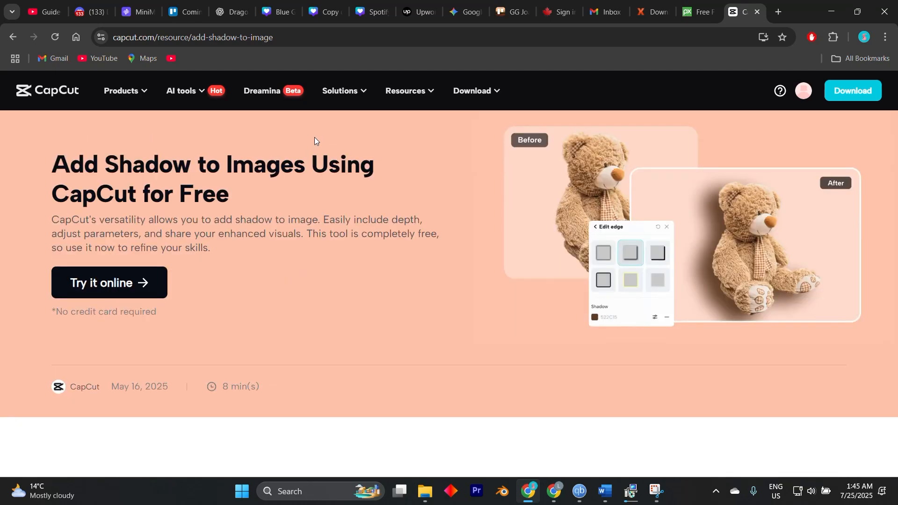
{"action": "scroll", "coordinate": [315, 136], "scroll_direction": "down", "scroll_amount": 1}
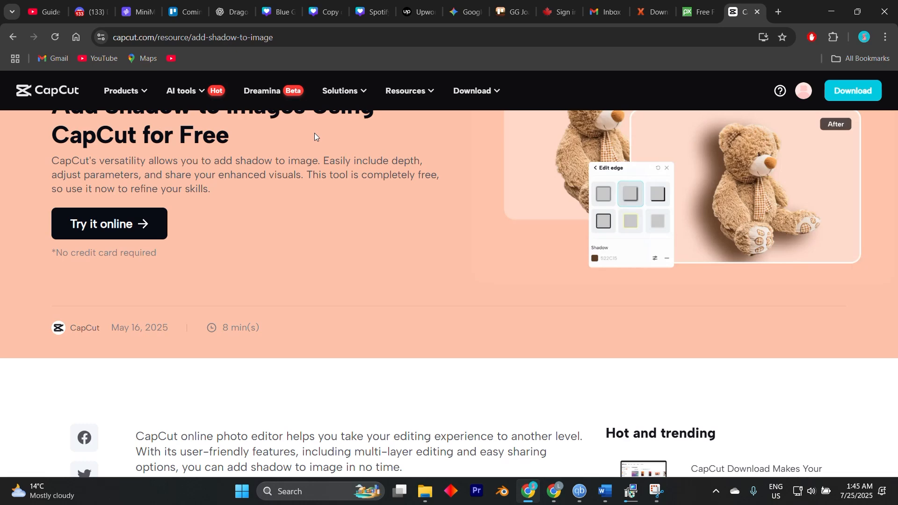
{"action": "scroll", "coordinate": [315, 136], "scroll_direction": "down", "scroll_amount": 3}
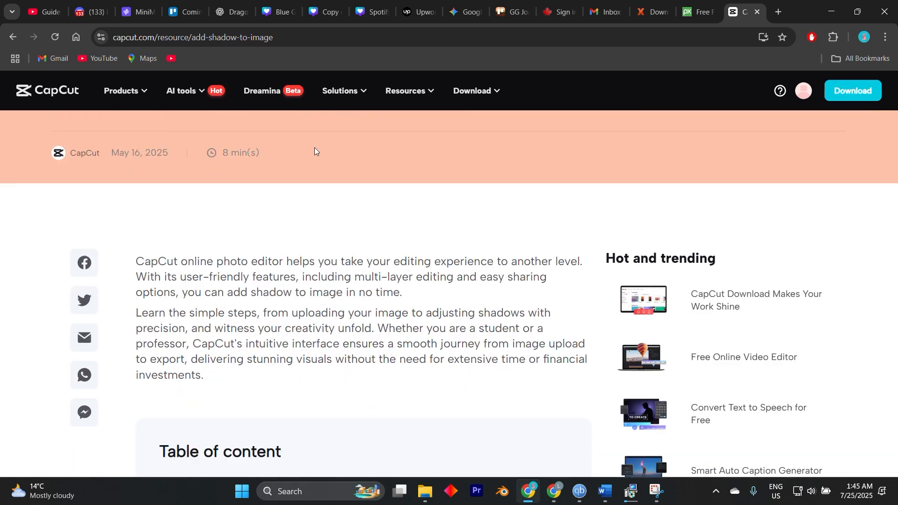
{"action": "scroll", "coordinate": [314, 148], "scroll_direction": "down", "scroll_amount": 2}
{"action": "scroll", "coordinate": [282, 187], "scroll_direction": "down", "scroll_amount": 2}
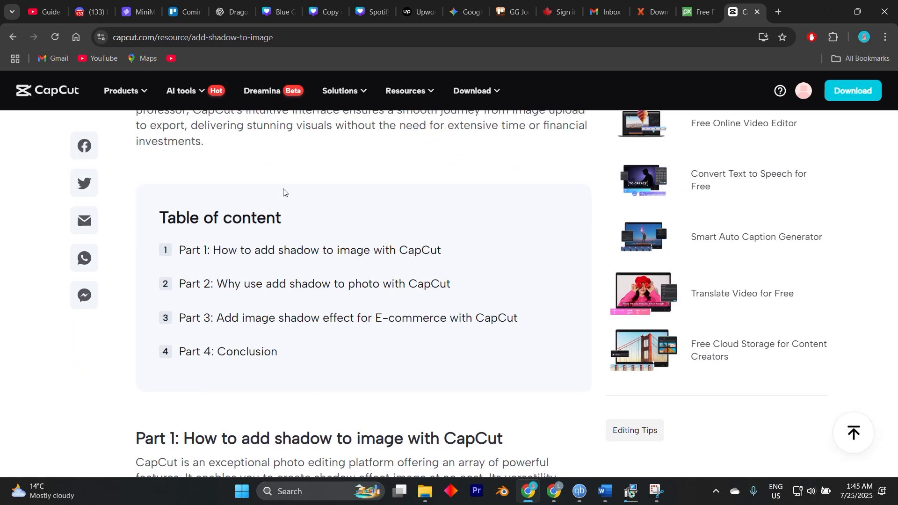
{"action": "scroll", "coordinate": [280, 201], "scroll_direction": "down", "scroll_amount": 1}
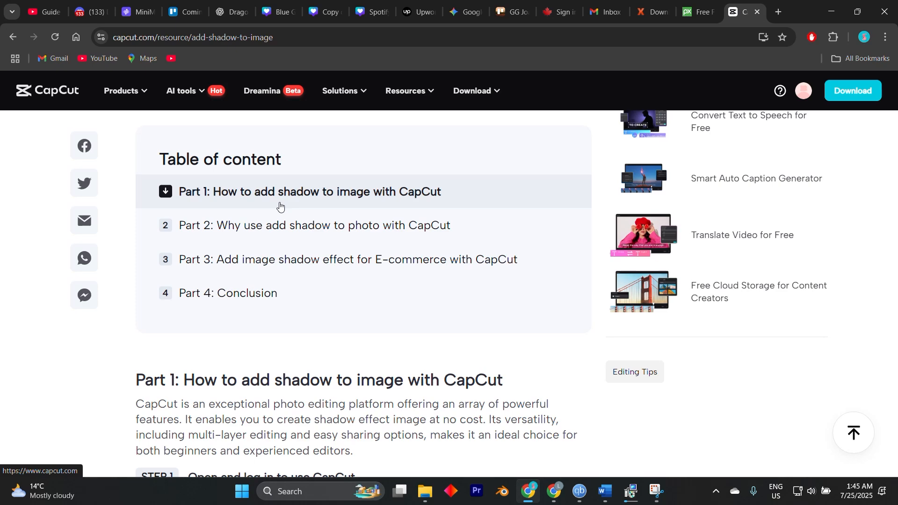
{"action": "scroll", "coordinate": [280, 206], "scroll_direction": "down", "scroll_amount": 1}
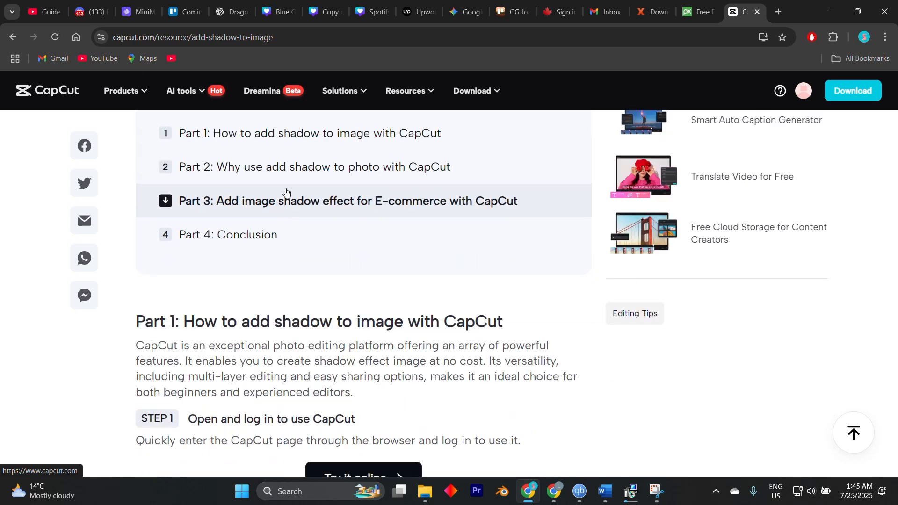
{"action": "scroll", "coordinate": [286, 191], "scroll_direction": "up", "scroll_amount": 4}
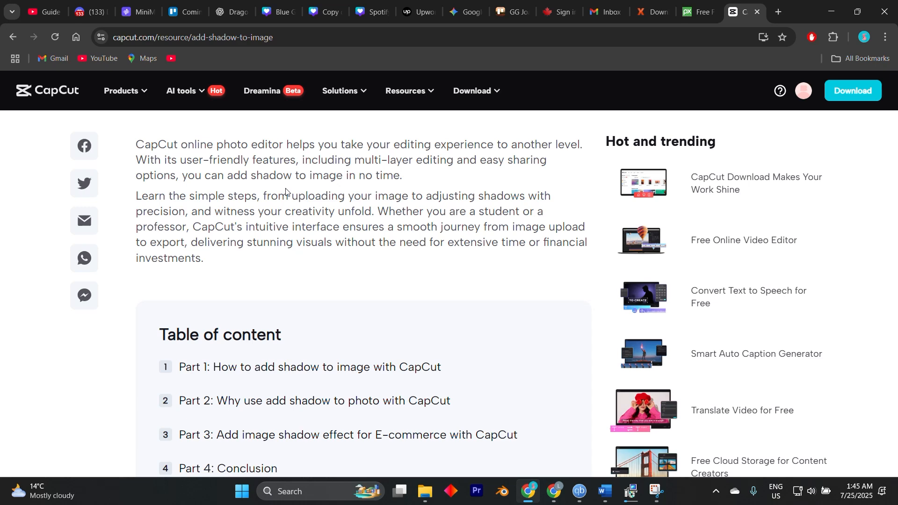
{"action": "scroll", "coordinate": [286, 190], "scroll_direction": "down", "scroll_amount": 2}
{"action": "scroll", "coordinate": [286, 190], "scroll_direction": "up", "scroll_amount": 5}
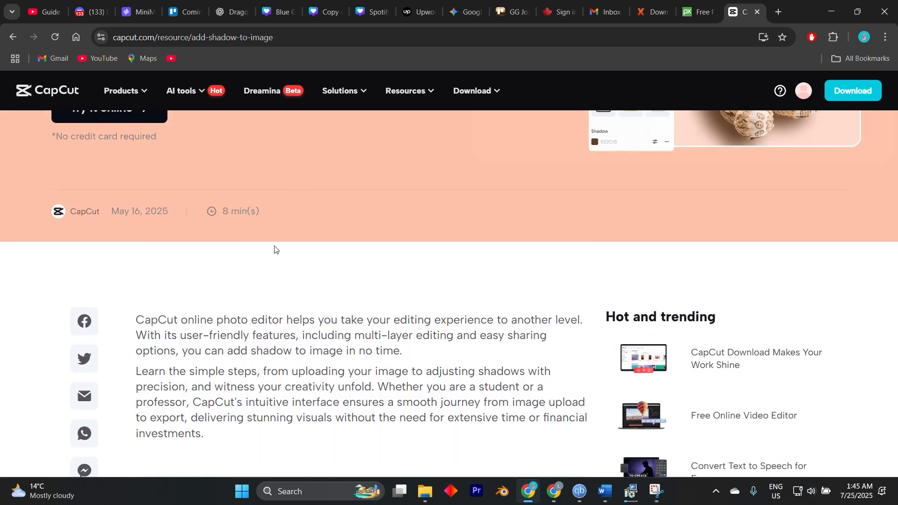
{"action": "scroll", "coordinate": [274, 248], "scroll_direction": "up", "scroll_amount": 3}
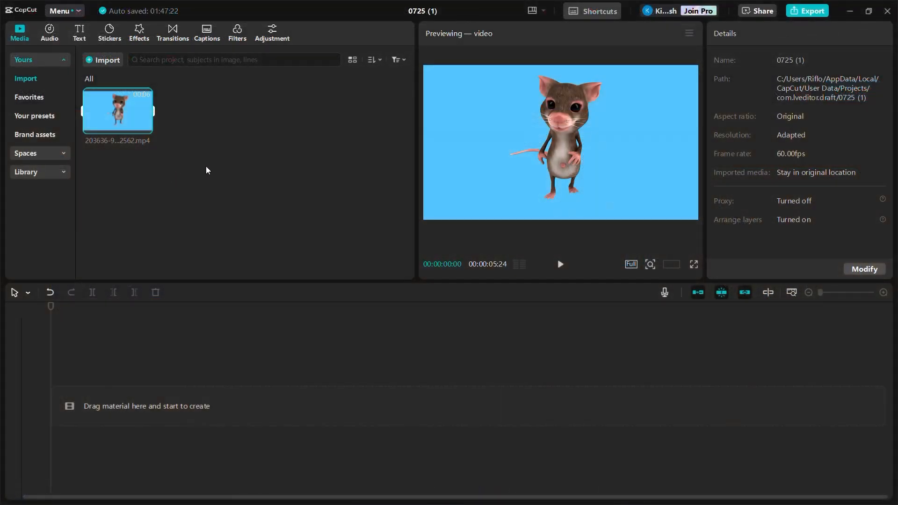
Place the imported mouse video at the start of the timeline and add a default text clip above it
{"action": "left_click_drag", "start_coordinate": [116, 113], "coordinate": [102, 378]}
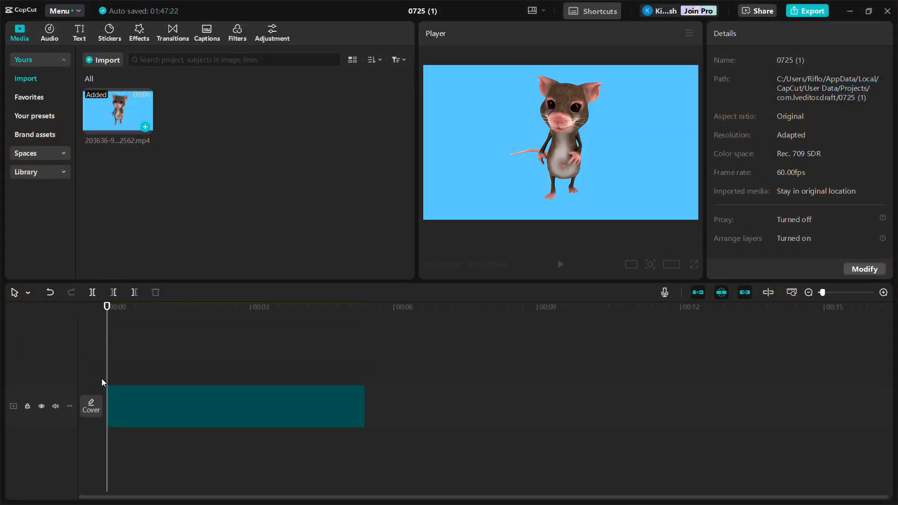
{"action": "left_click", "coordinate": [75, 35]}
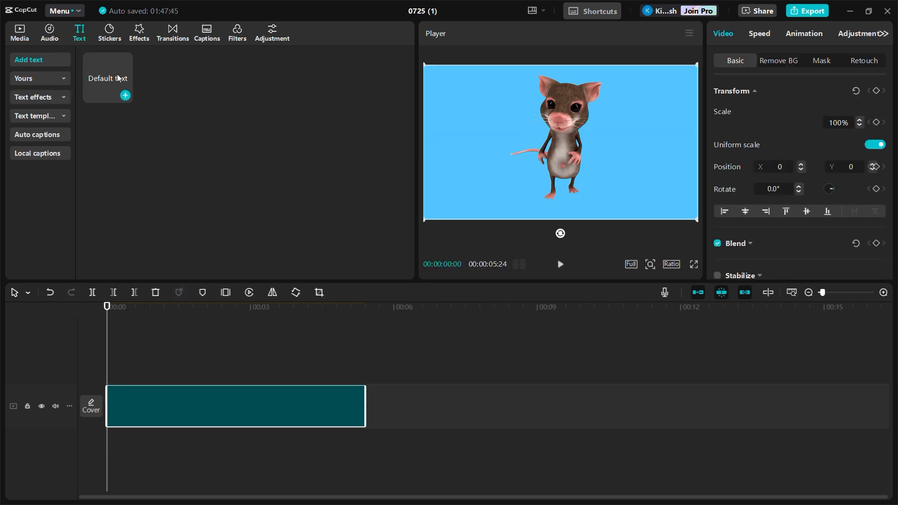
{"action": "left_click_drag", "start_coordinate": [104, 71], "coordinate": [105, 370]}
{"action": "left_click_drag", "start_coordinate": [113, 310], "coordinate": [124, 310]}
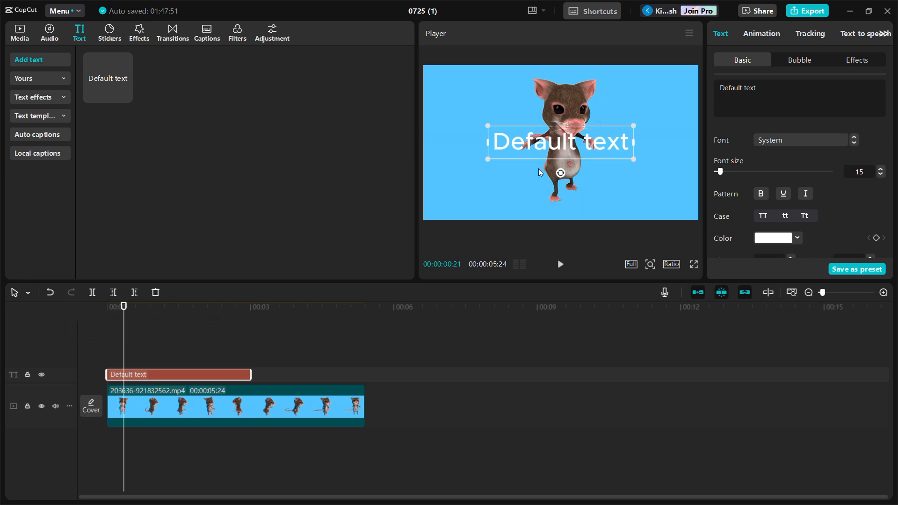
Replace the default text with "Guide Glimpse"
{"action": "double_click", "coordinate": [552, 149]}
{"action": "type", "text": "Gu"}
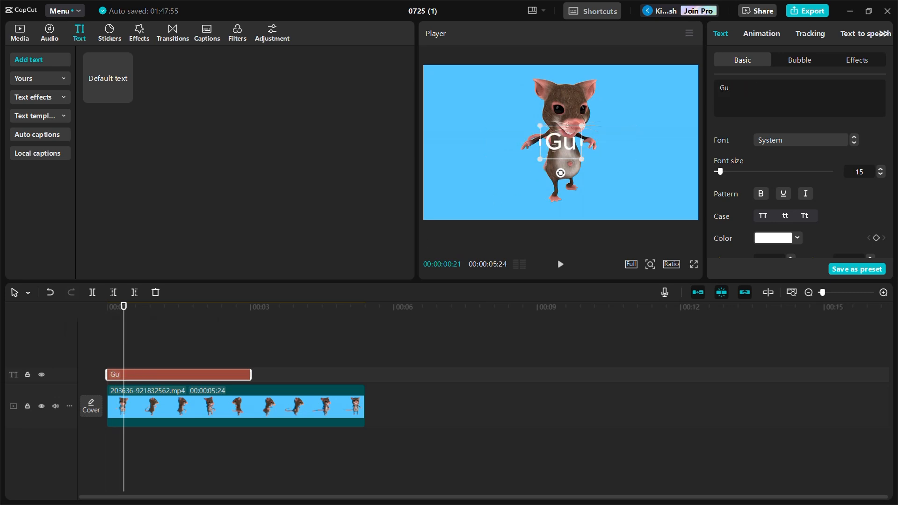
{"action": "type", "text": "ide Glimpse"}
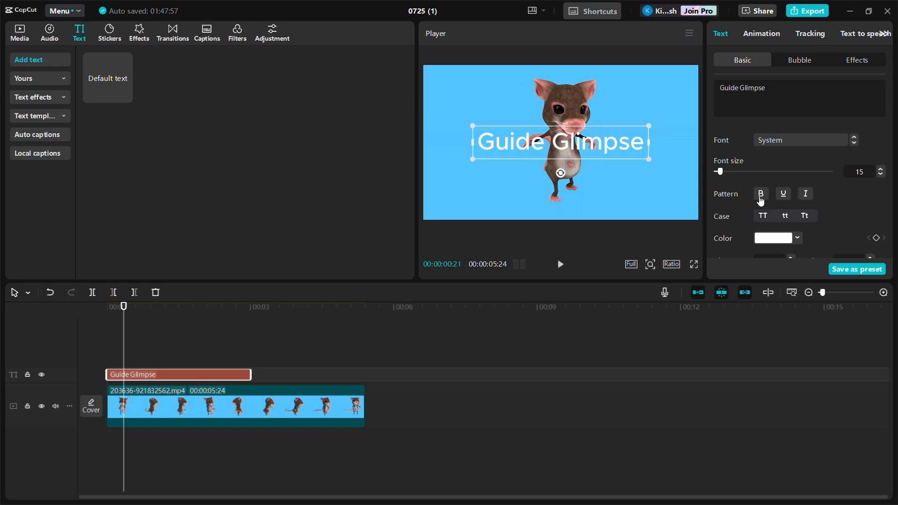
Enable the Shadow effect on the Guide Glimpse text
{"action": "scroll", "coordinate": [765, 201], "scroll_direction": "down", "scroll_amount": 3}
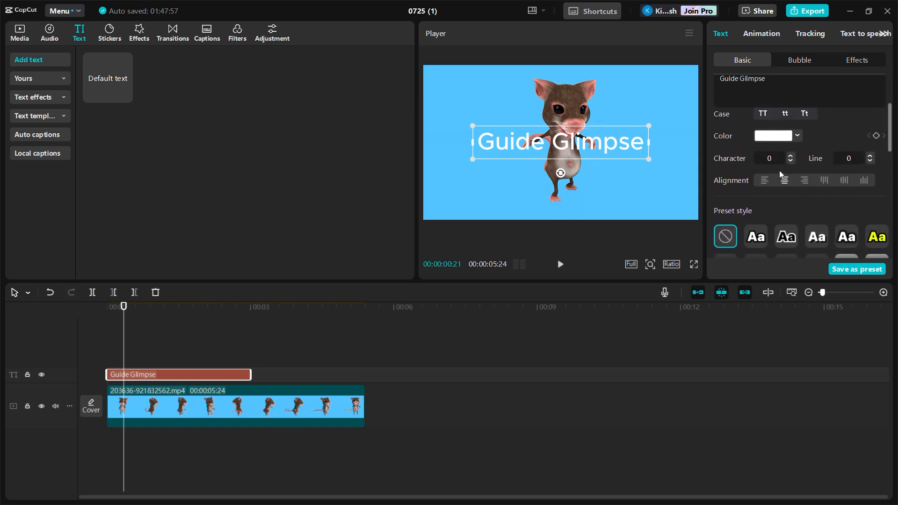
{"action": "scroll", "coordinate": [786, 171], "scroll_direction": "up", "scroll_amount": 3}
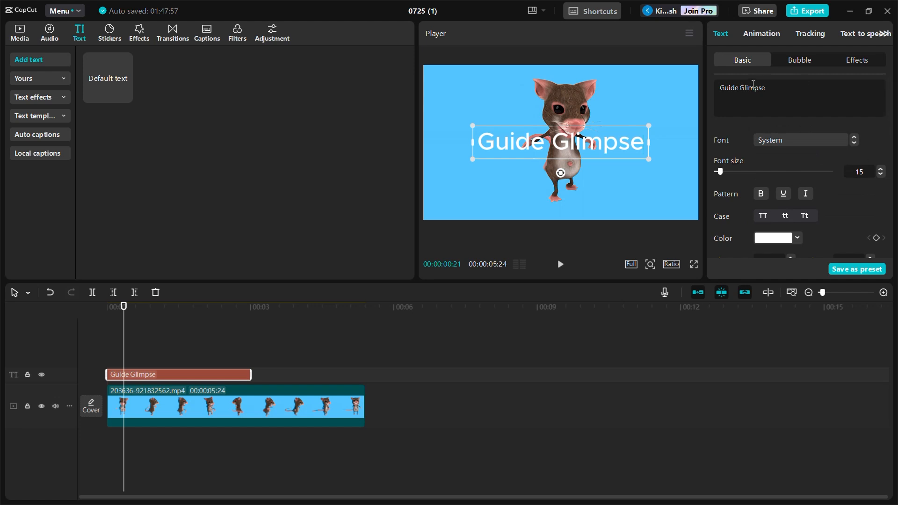
{"action": "scroll", "coordinate": [748, 137], "scroll_direction": "down", "scroll_amount": 5}
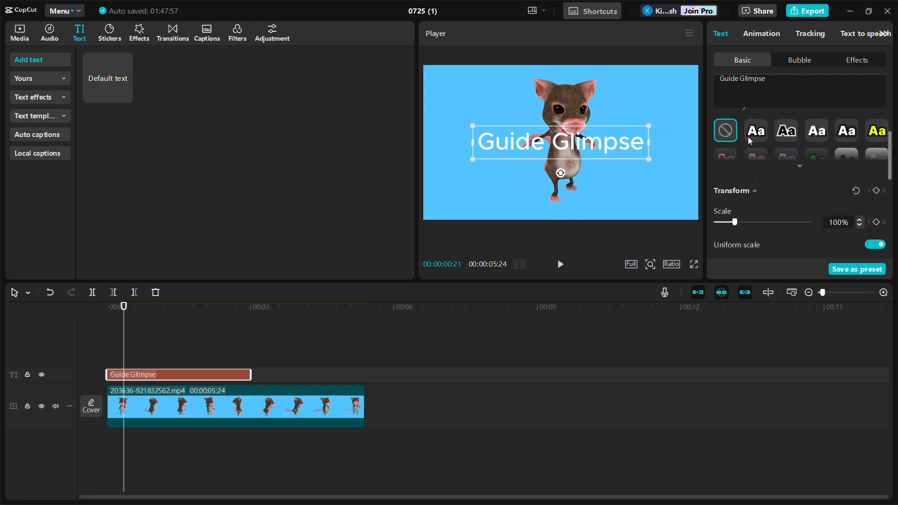
{"action": "scroll", "coordinate": [748, 136], "scroll_direction": "down", "scroll_amount": 2}
{"action": "scroll", "coordinate": [748, 136], "scroll_direction": "down", "scroll_amount": 3}
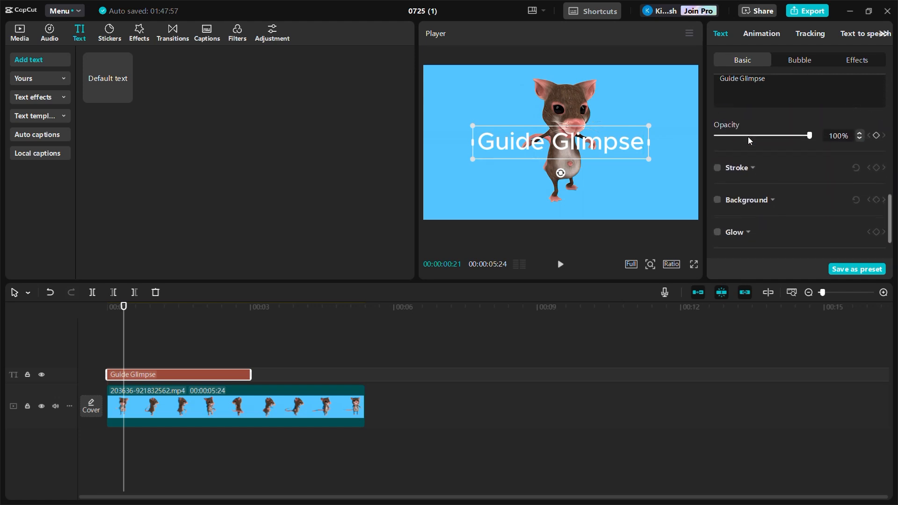
{"action": "scroll", "coordinate": [748, 136], "scroll_direction": "down", "scroll_amount": 2}
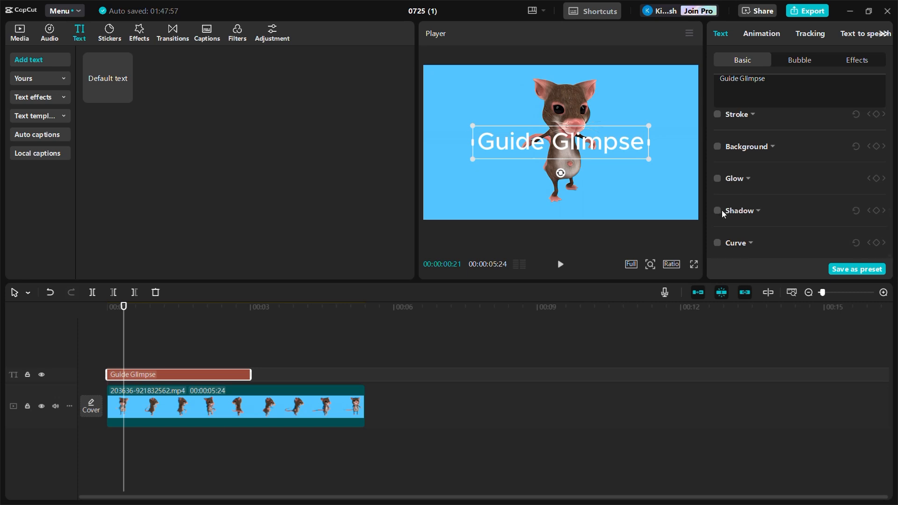
{"action": "left_click", "coordinate": [722, 210]}
{"action": "scroll", "coordinate": [748, 201], "scroll_direction": "down", "scroll_amount": 3}
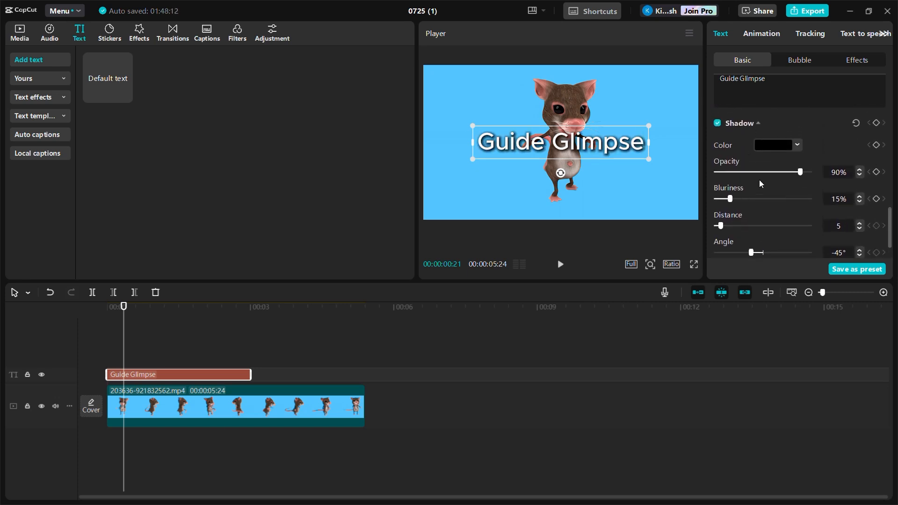
Try out other shadow colors for the text and return to black (hex 000000)
{"action": "left_click", "coordinate": [770, 145]}
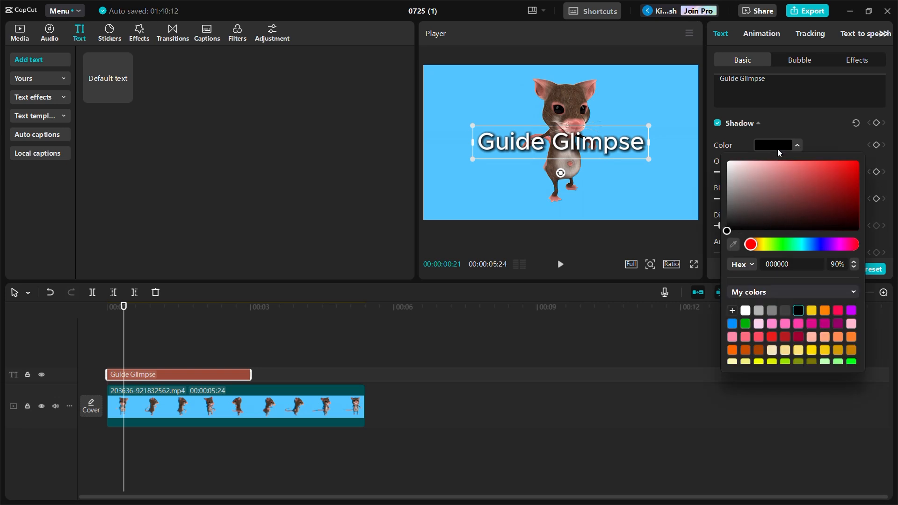
{"action": "left_click_drag", "start_coordinate": [837, 179], "coordinate": [715, 259]}
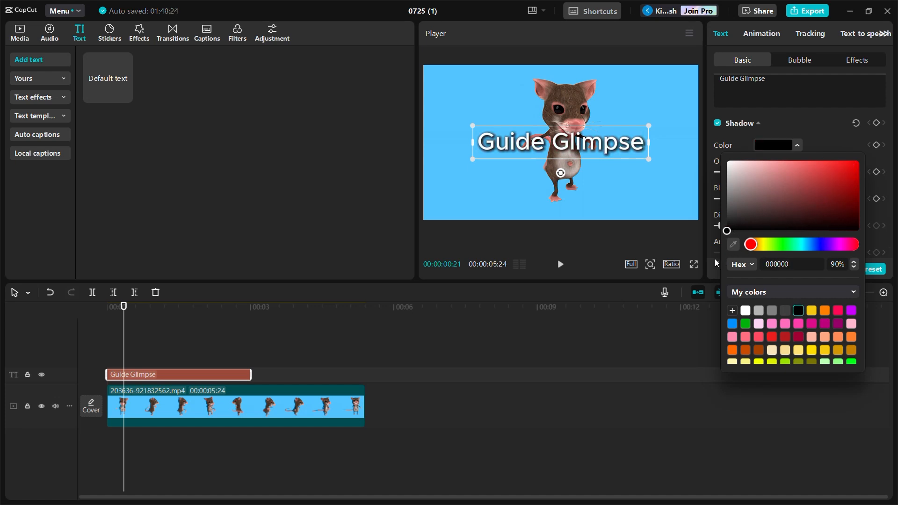
{"action": "left_click", "coordinate": [779, 132]}
{"action": "left_click", "coordinate": [758, 211]}
Set the text shadow's opacity to 100%, blurriness to 22%, distance to 22 and angle to -38°
{"action": "scroll", "coordinate": [767, 188], "scroll_direction": "down", "scroll_amount": 3}
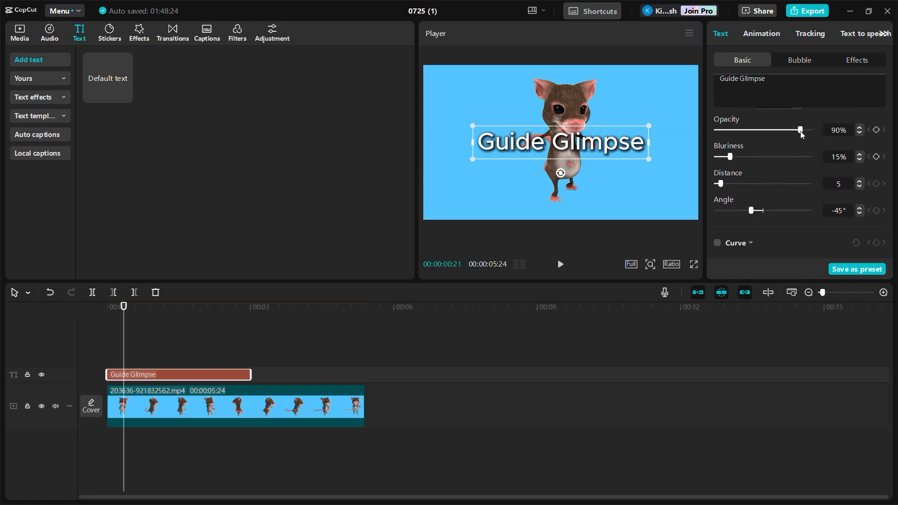
{"action": "mouse_move", "coordinate": [802, 135]}
{"action": "left_mouse_down"}
{"action": "mouse_move", "coordinate": [769, 138]}
{"action": "mouse_move", "coordinate": [810, 133]}
{"action": "left_mouse_up"}
{"action": "left_click_drag", "start_coordinate": [731, 159], "coordinate": [754, 217]}
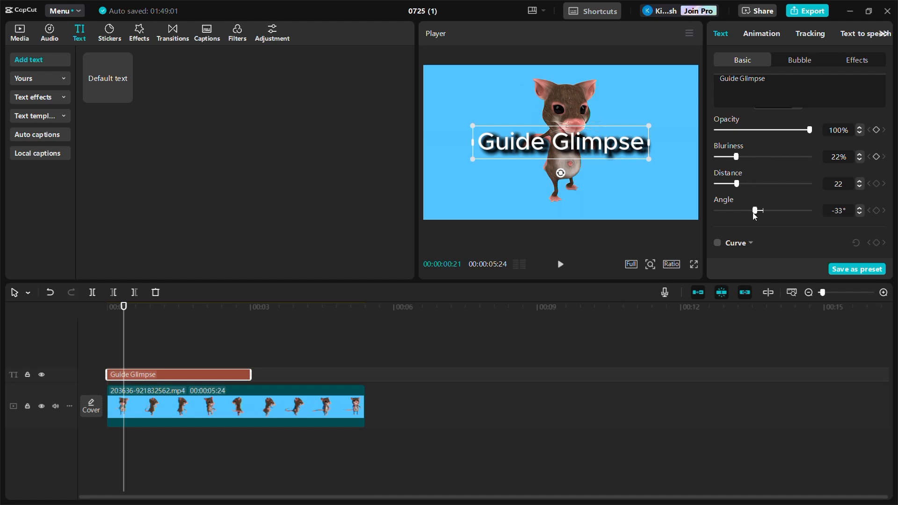
{"action": "mouse_move", "coordinate": [755, 216]}
{"action": "left_mouse_down"}
{"action": "mouse_move", "coordinate": [767, 218]}
{"action": "mouse_move", "coordinate": [752, 217]}
{"action": "left_mouse_up"}
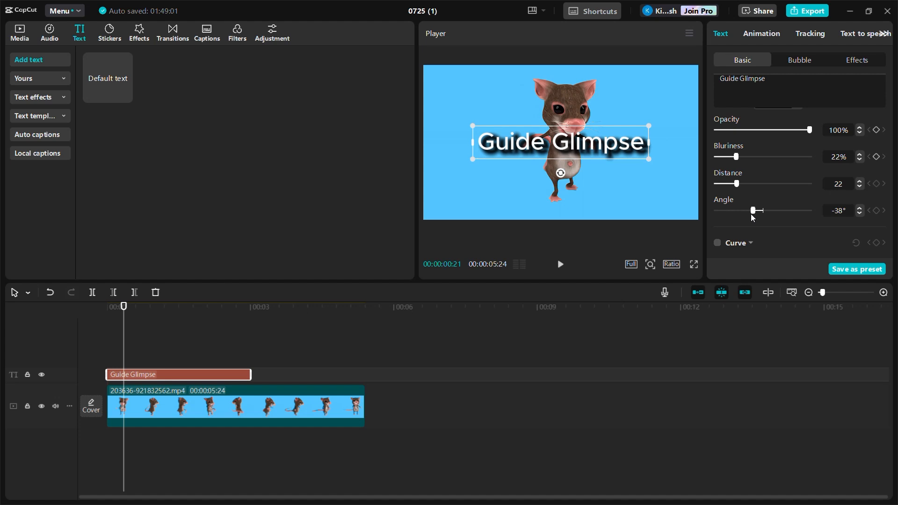
{"action": "scroll", "coordinate": [761, 197], "scroll_direction": "up", "scroll_amount": 1}
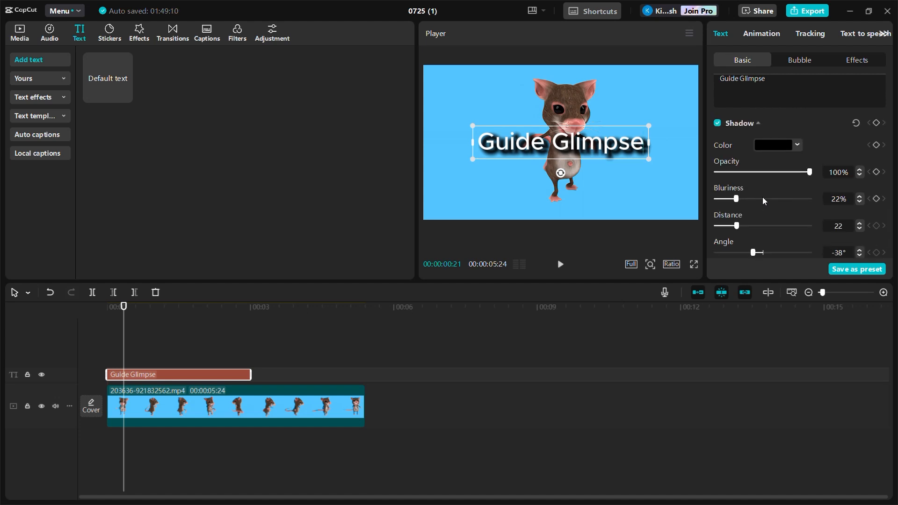
Move the Guide Glimpse text straight down to the lower edge of the video frame, over the mouse's feet
{"action": "left_click", "coordinate": [620, 115]}
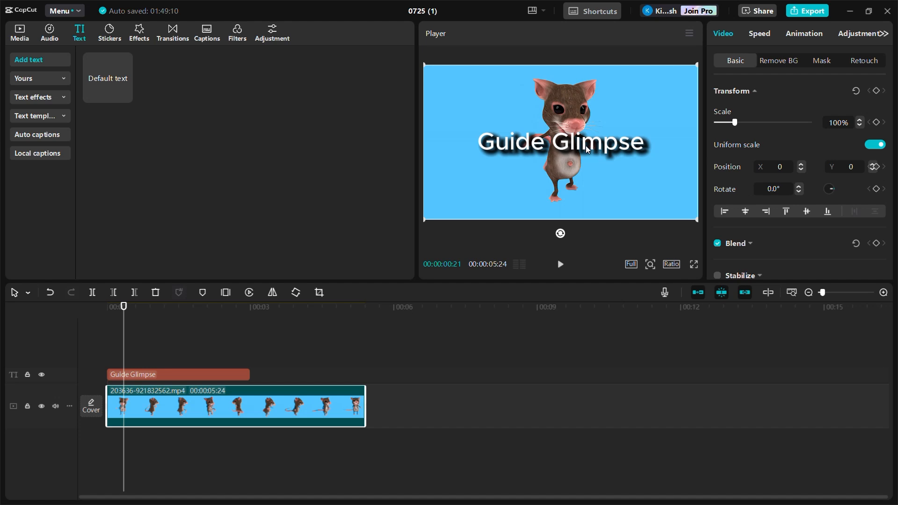
{"action": "left_click", "coordinate": [586, 145]}
{"action": "left_click_drag", "start_coordinate": [585, 146], "coordinate": [589, 202]}
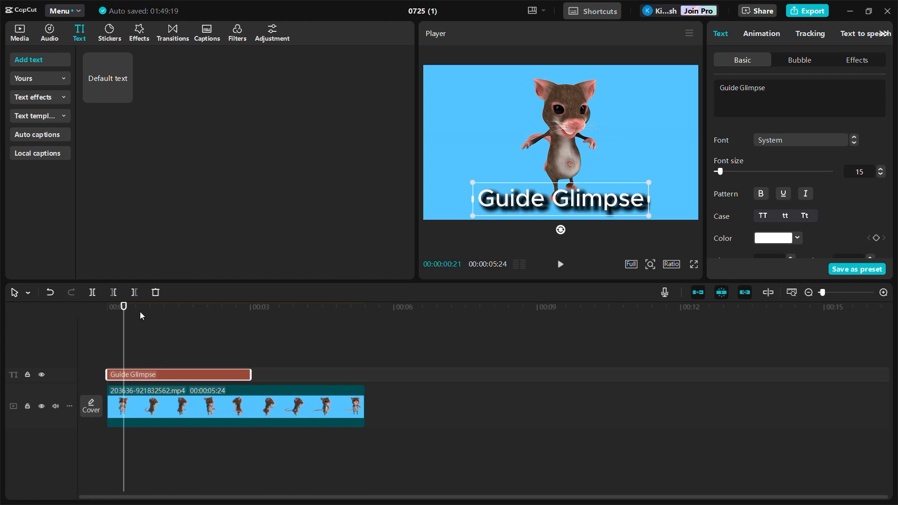
Preview the titled video and extend the Guide Glimpse text clip to the end of the video clip
{"action": "key", "text": "space"}
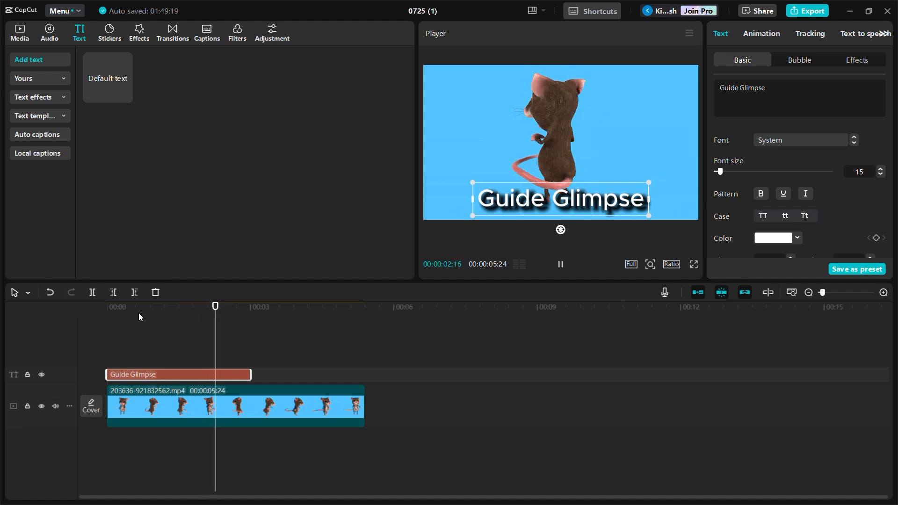
{"action": "key", "text": "space"}
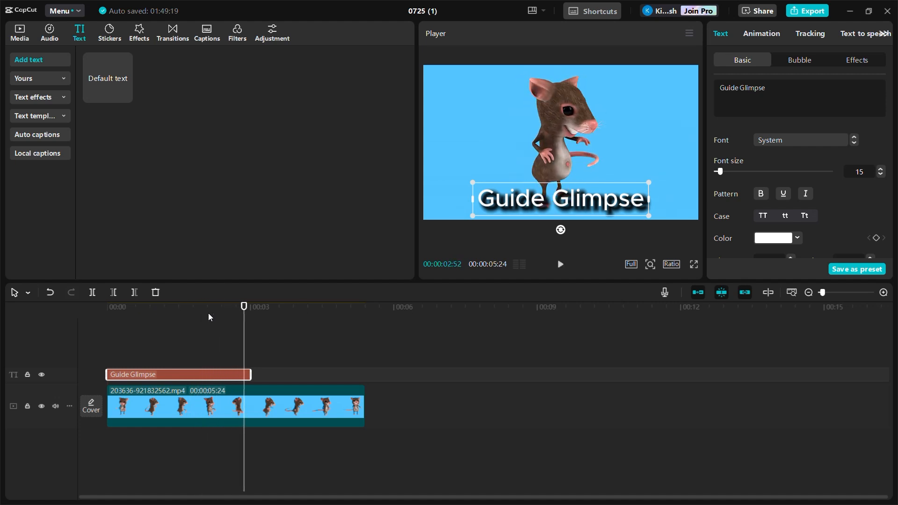
{"action": "left_click_drag", "start_coordinate": [250, 376], "coordinate": [365, 377]}
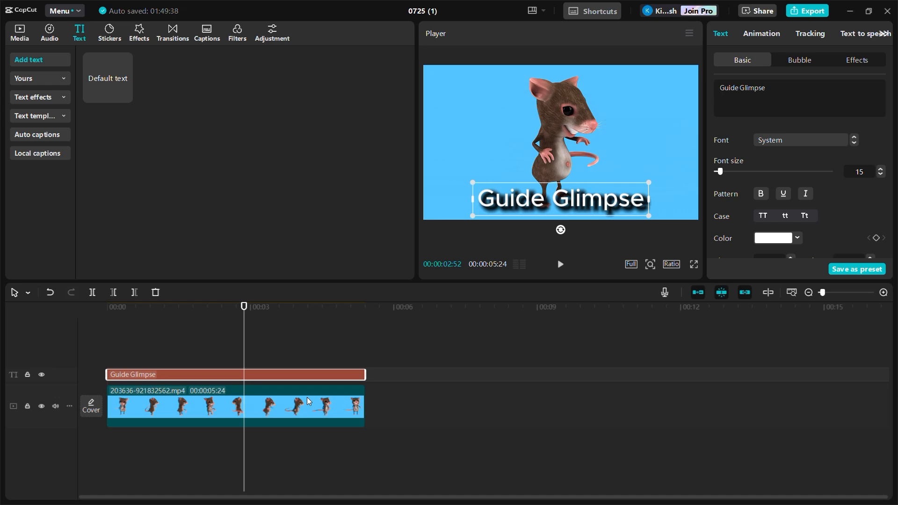
Copy the mouse video clip and paste the duplicate at 00:00:01:21 on a track above the original
{"action": "left_click", "coordinate": [306, 397]}
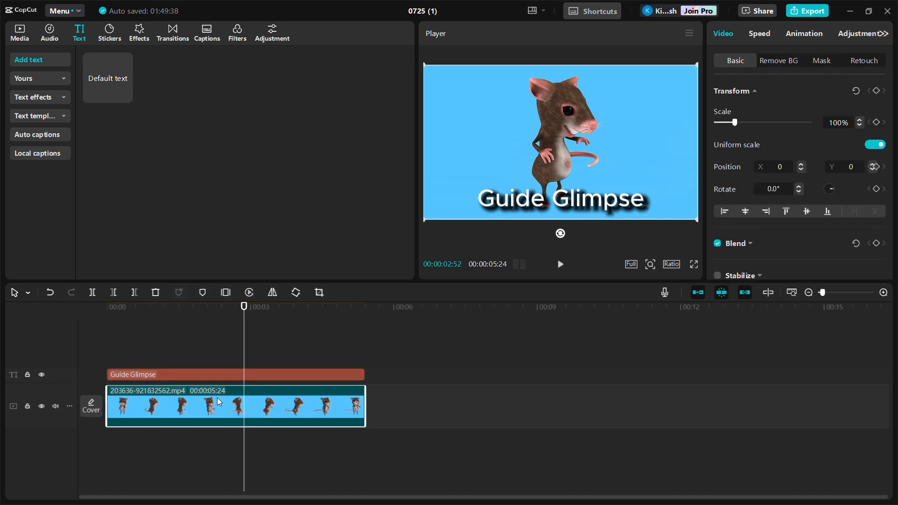
{"action": "left_click", "coordinate": [248, 375]}
{"action": "left_click", "coordinate": [307, 398]}
{"action": "right_click", "coordinate": [218, 397]}
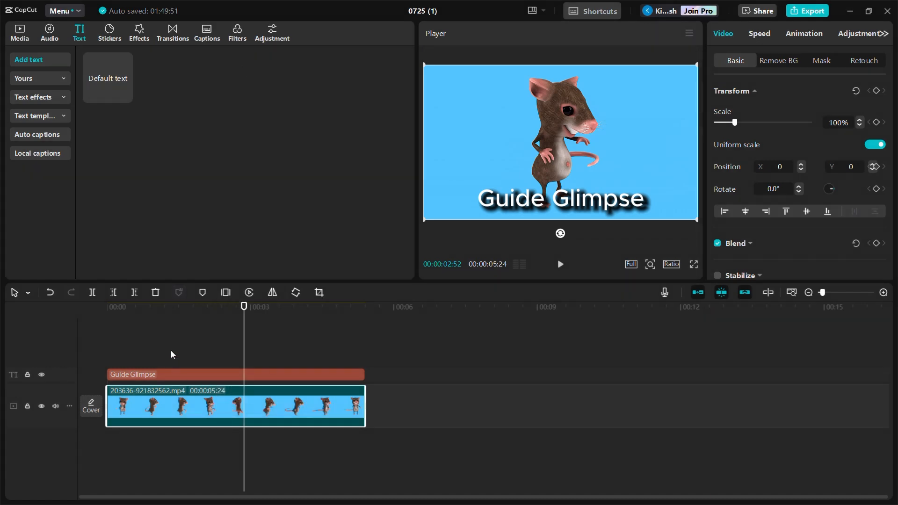
{"action": "left_click", "coordinate": [171, 354]}
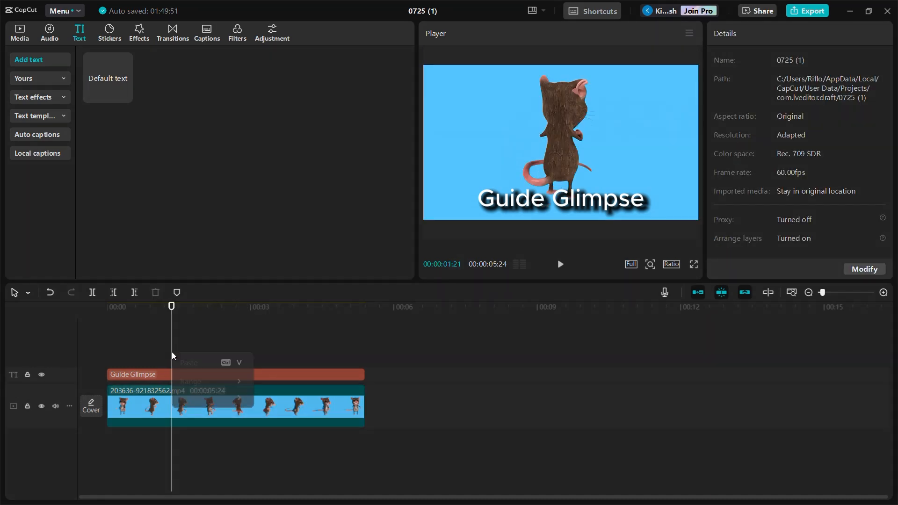
{"action": "right_click", "coordinate": [172, 352]}
{"action": "left_click", "coordinate": [190, 359]}
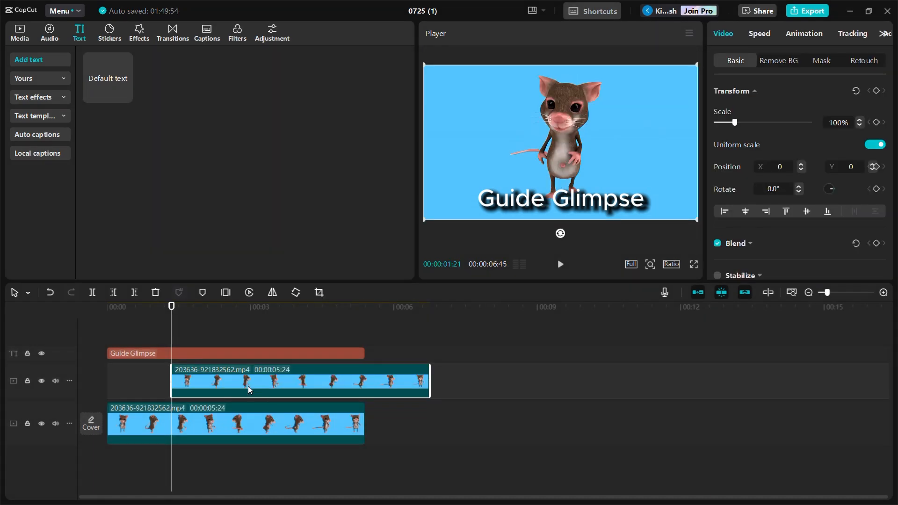
Align the duplicate mouse clip with the start of the original and apply automatic background removal to it
{"action": "left_click_drag", "start_coordinate": [249, 389], "coordinate": [172, 390]}
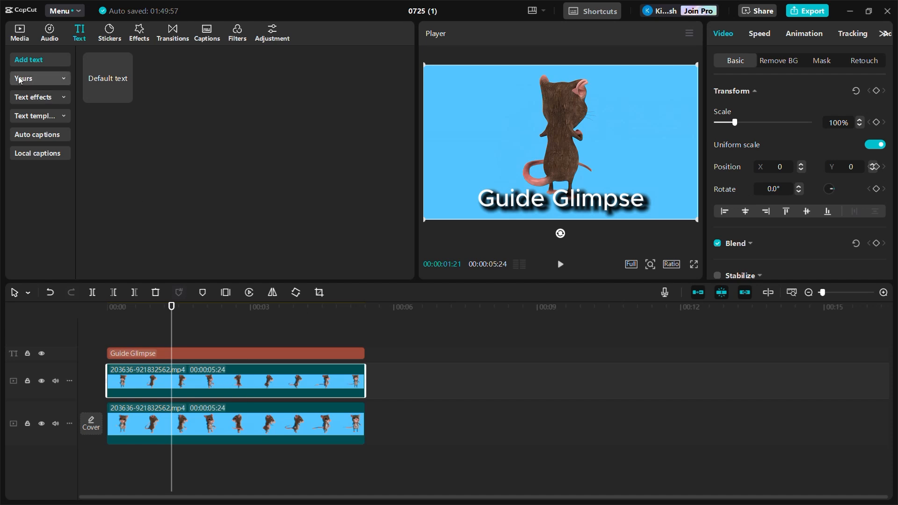
{"action": "left_click", "coordinate": [787, 60]}
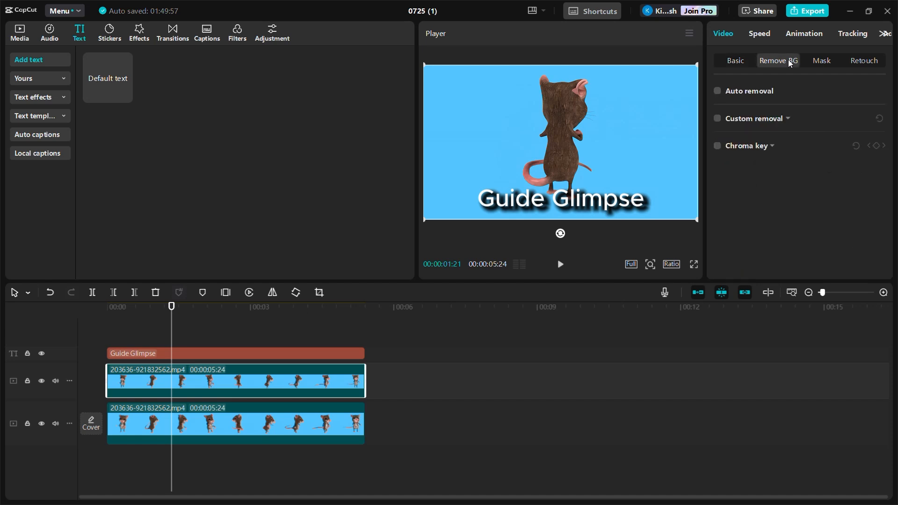
{"action": "left_click", "coordinate": [716, 91]}
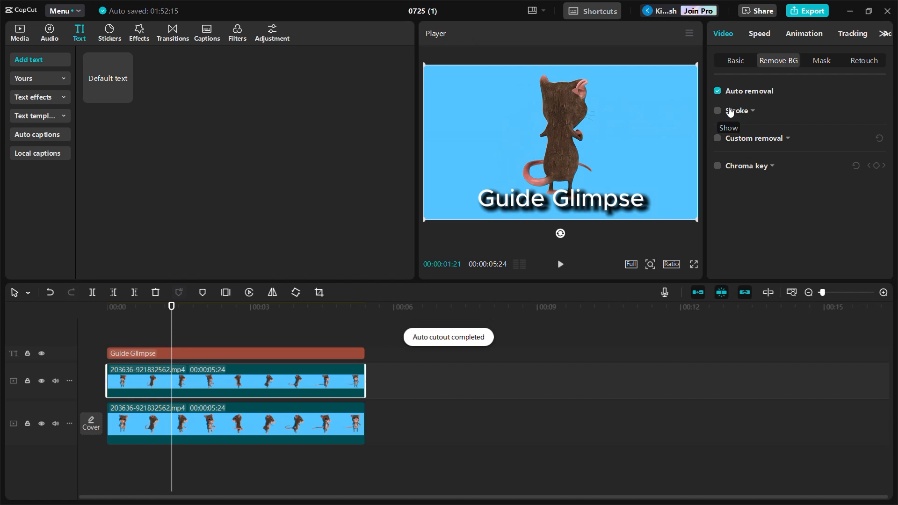
Hide the original video's track and inspect the mouse cutout on its own up to 00:00:01:56
{"action": "left_click", "coordinate": [41, 424]}
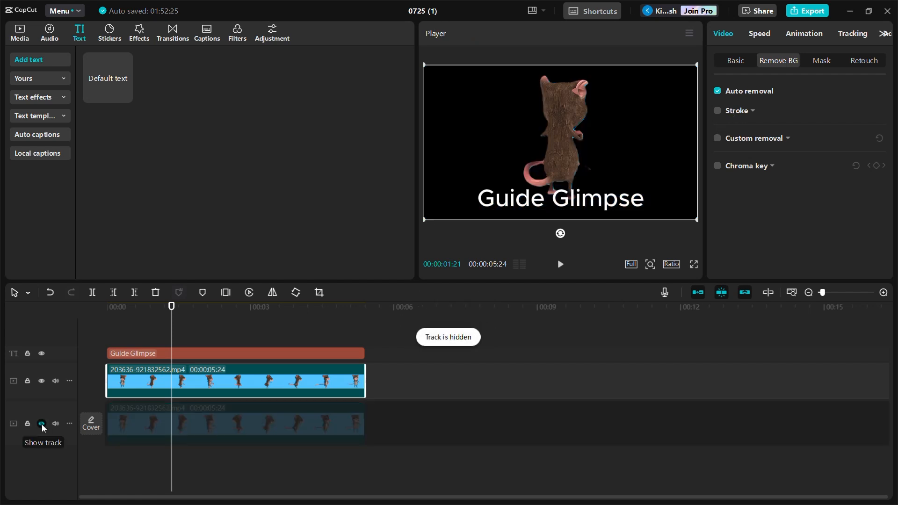
{"action": "left_click", "coordinate": [41, 424]}
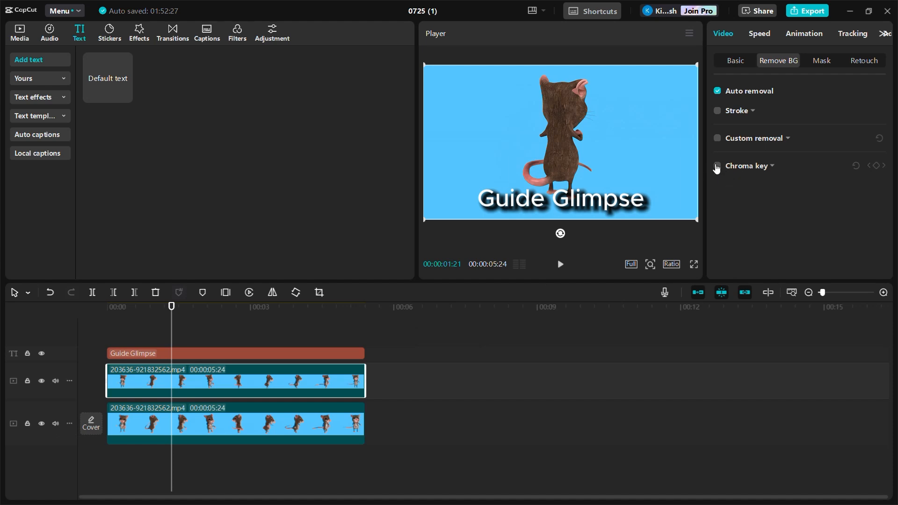
{"action": "left_click", "coordinate": [40, 426]}
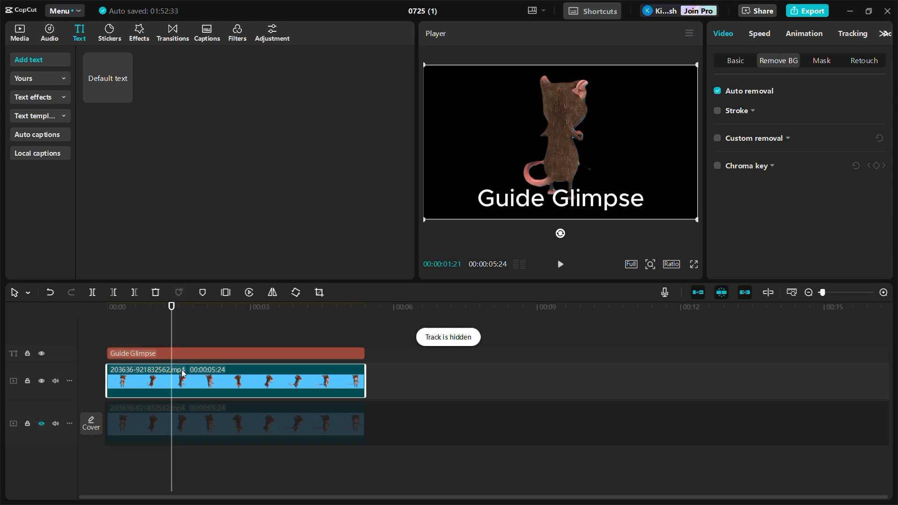
{"action": "left_click_drag", "start_coordinate": [169, 313], "coordinate": [204, 316]}
{"action": "left_click_drag", "start_coordinate": [161, 324], "coordinate": [199, 344]}
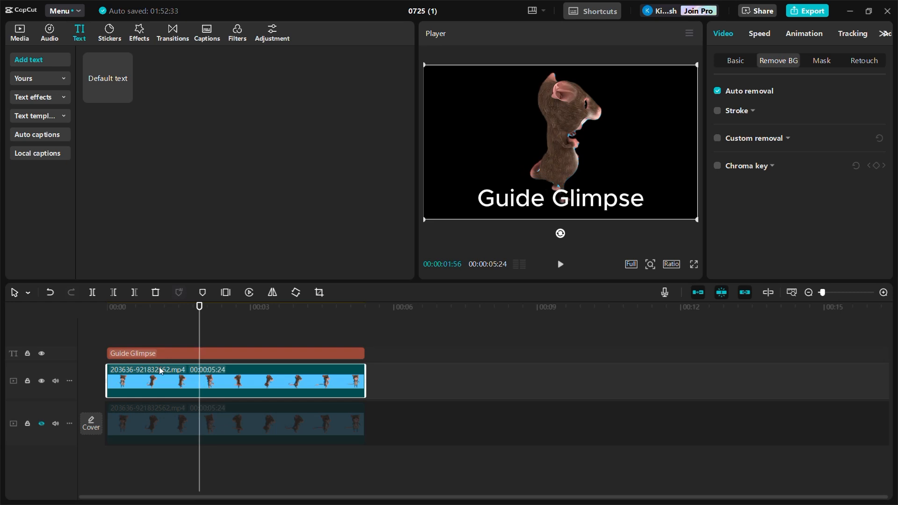
Hide the cutout's track, show the original video's track again and inspect the original at 00:00:01:25
{"action": "left_click", "coordinate": [42, 381]}
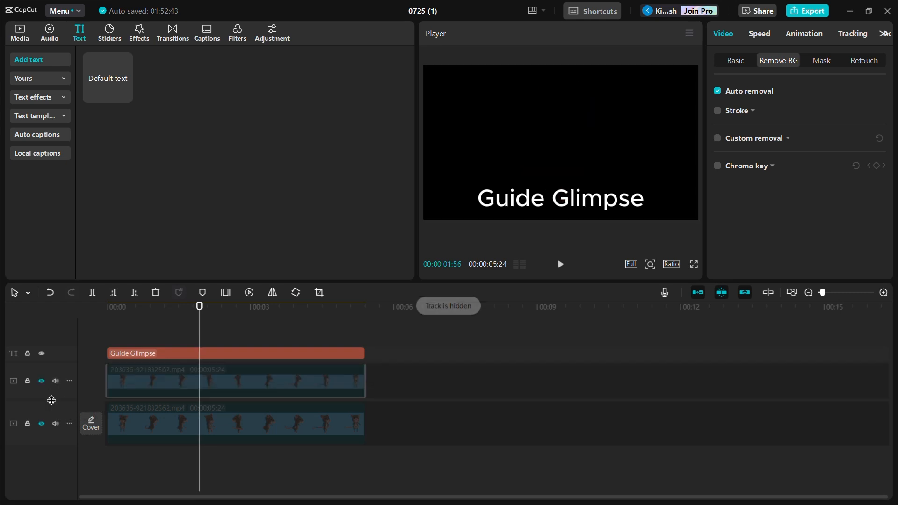
{"action": "left_click", "coordinate": [42, 424]}
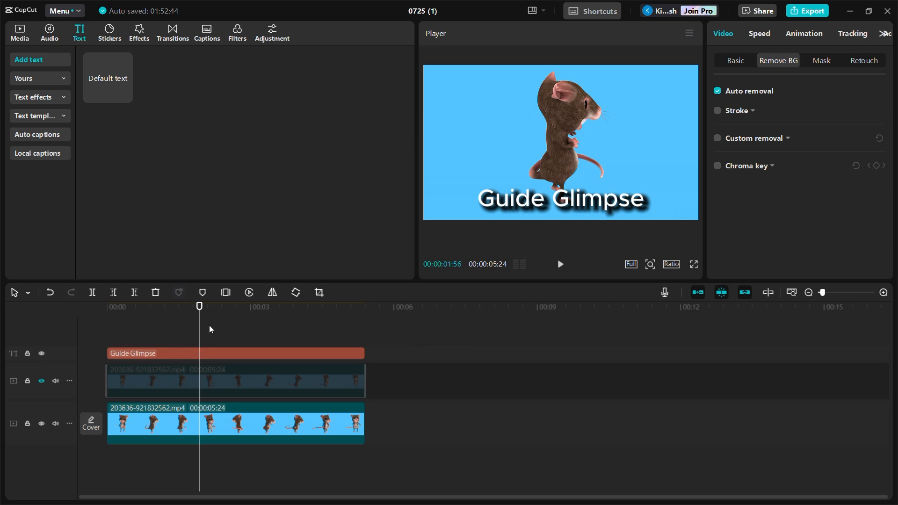
{"action": "left_click_drag", "start_coordinate": [199, 308], "coordinate": [175, 309]}
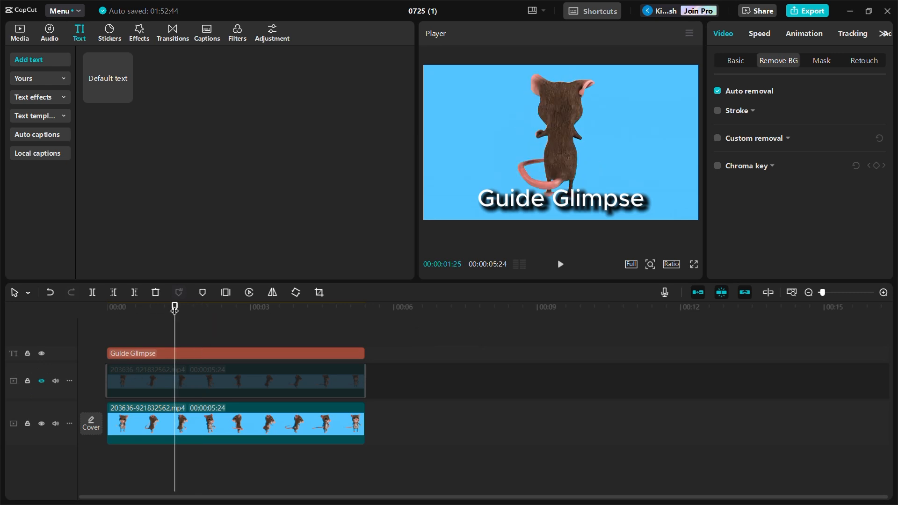
Copy the original mouse clip, paste it on a new track above it, and align the copy with the original's start
{"action": "left_click", "coordinate": [200, 425]}
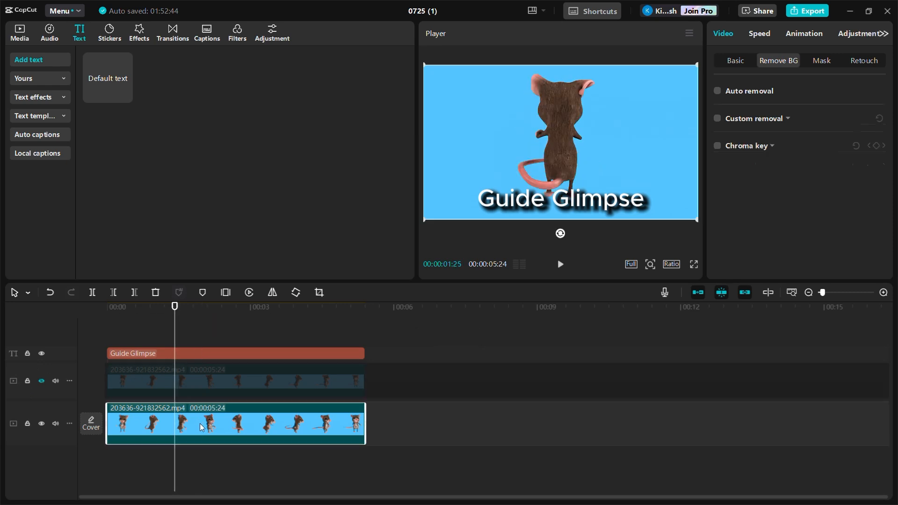
{"action": "right_click", "coordinate": [232, 431]}
{"action": "left_click", "coordinate": [278, 68]}
{"action": "right_click", "coordinate": [207, 322]}
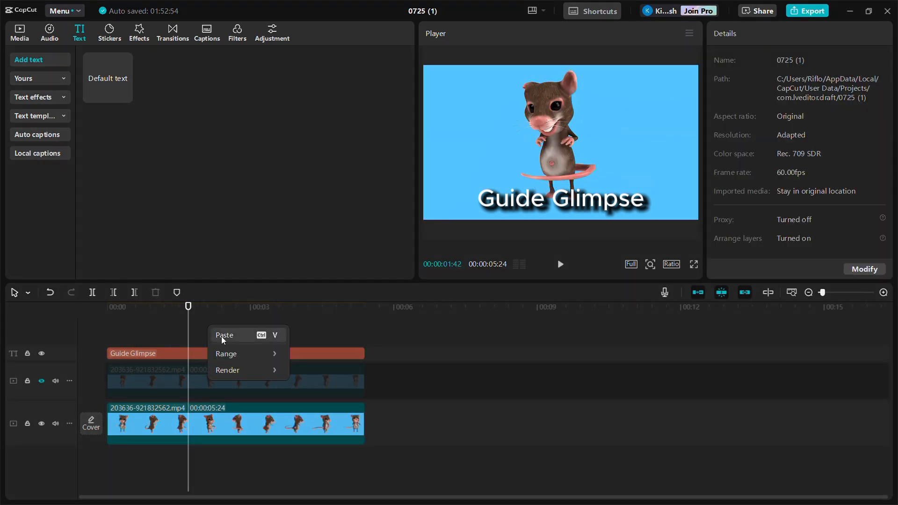
{"action": "left_click", "coordinate": [221, 335]}
{"action": "left_click_drag", "start_coordinate": [248, 414], "coordinate": [170, 417]}
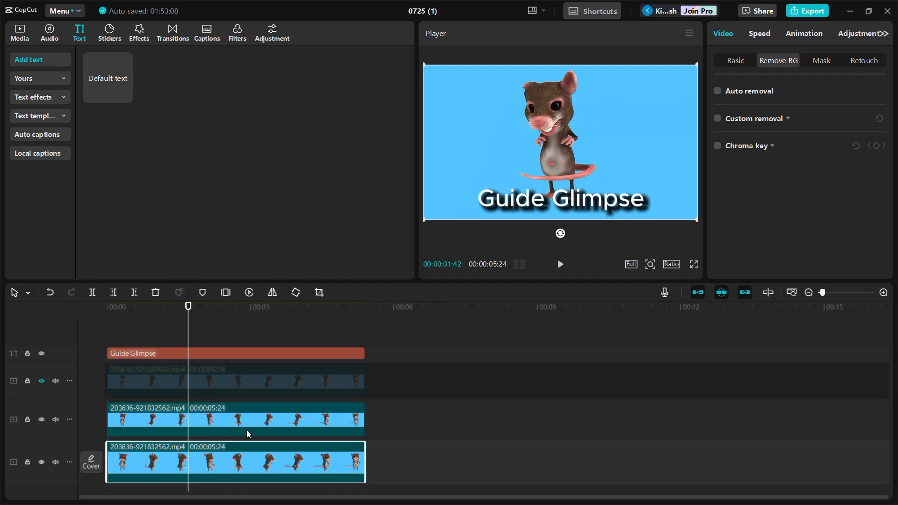
Unhide the top cutout track and darken its clip to a black silhouette by lowering the Luma curve
{"action": "left_click", "coordinate": [262, 385]}
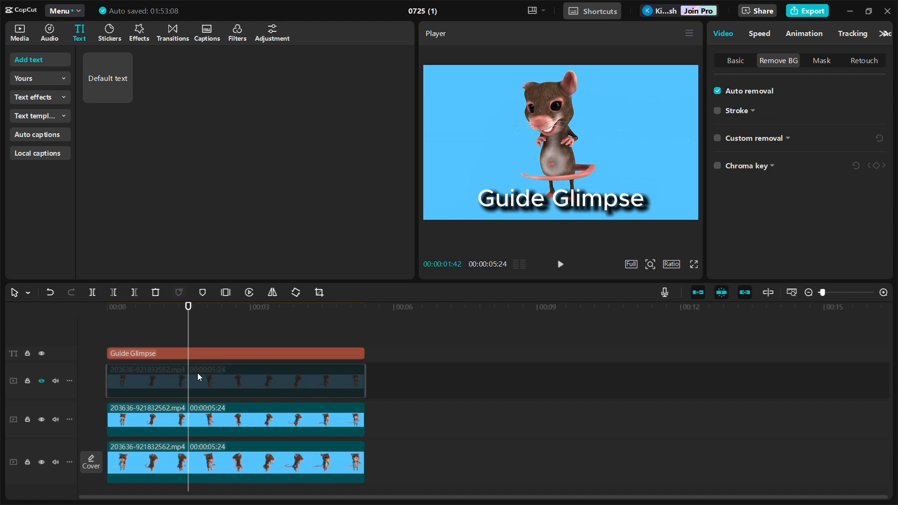
{"action": "left_click", "coordinate": [41, 381]}
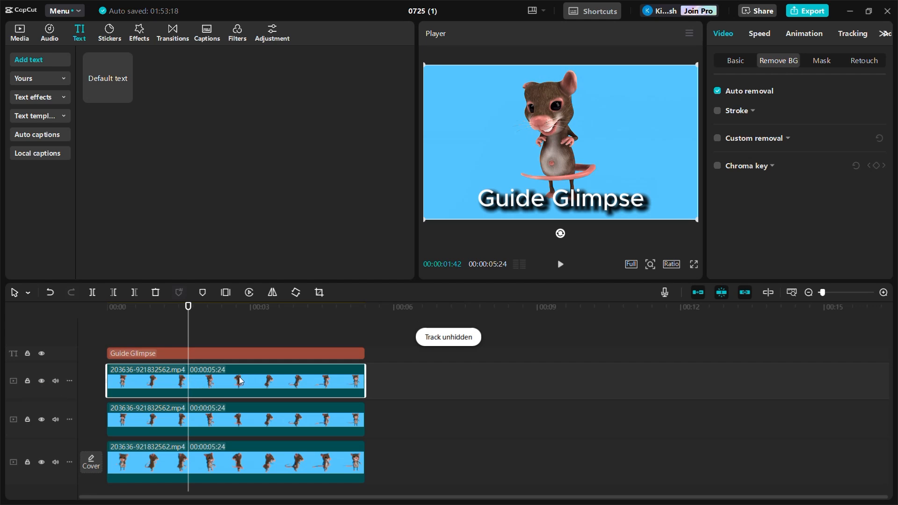
{"action": "left_click", "coordinate": [858, 35]}
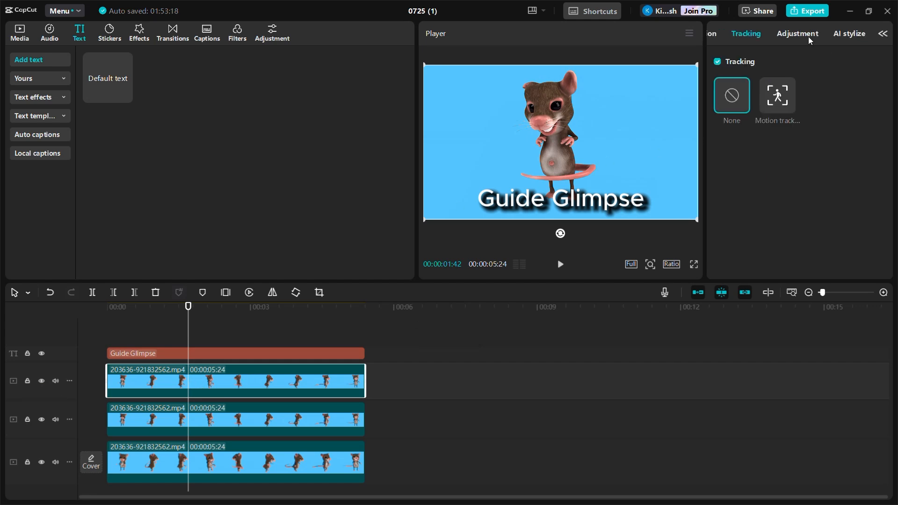
{"action": "left_click", "coordinate": [793, 35]}
{"action": "scroll", "coordinate": [787, 145], "scroll_direction": "down", "scroll_amount": 5}
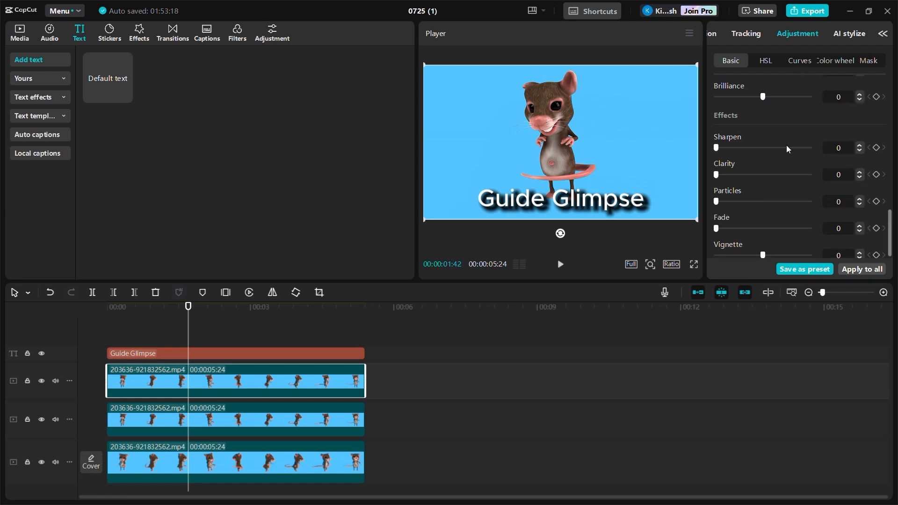
{"action": "scroll", "coordinate": [787, 145], "scroll_direction": "up", "scroll_amount": 5}
{"action": "left_click", "coordinate": [795, 62]}
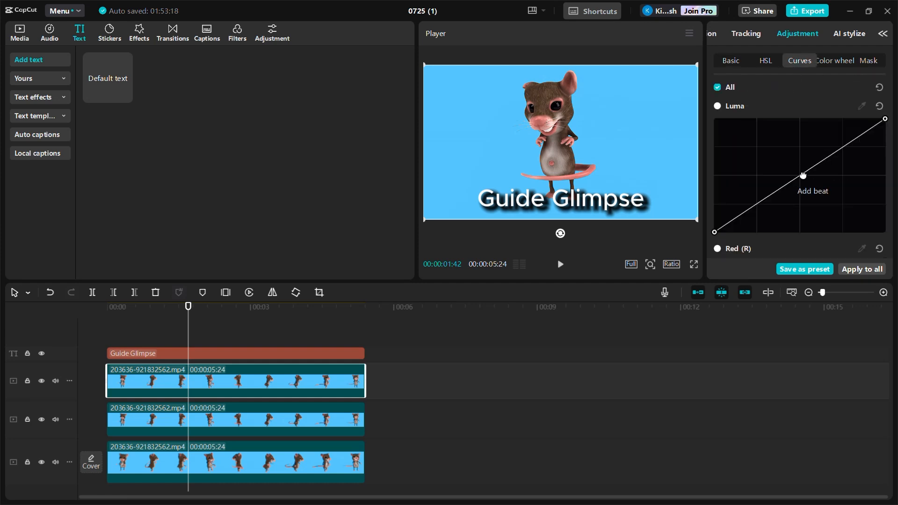
{"action": "left_click", "coordinate": [807, 176]}
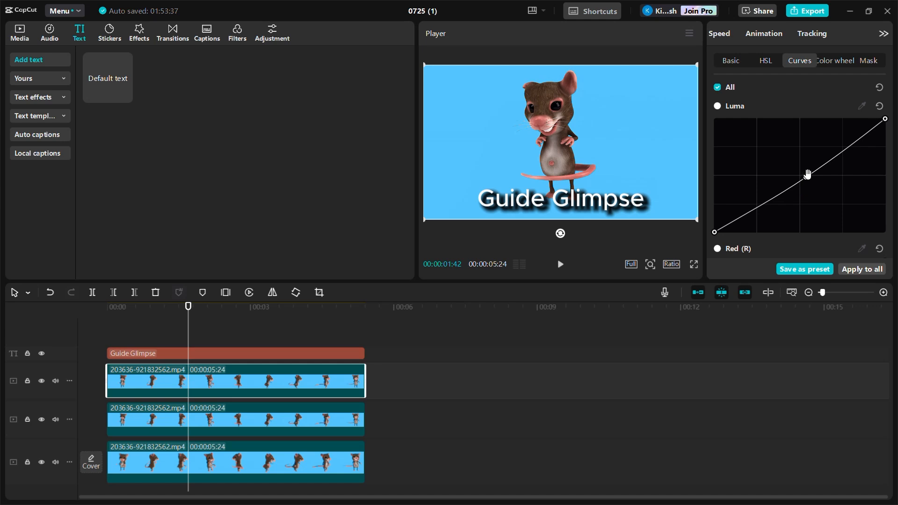
{"action": "left_click_drag", "start_coordinate": [808, 177], "coordinate": [872, 232]}
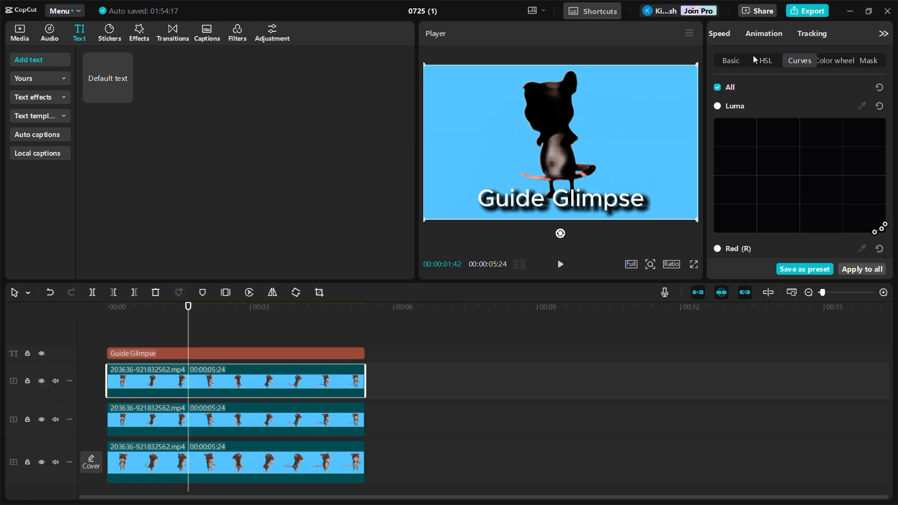
Offset the black silhouette beside the mouse as a cast shadow, at about X 649, Y -188
{"action": "left_click", "coordinate": [729, 36]}
{"action": "left_click", "coordinate": [885, 35]}
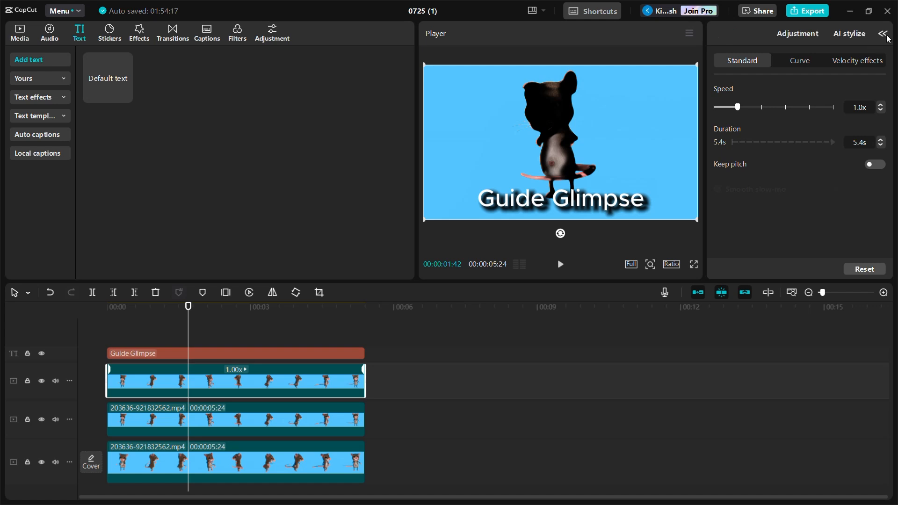
{"action": "left_click", "coordinate": [884, 35]}
{"action": "left_click", "coordinate": [723, 34]}
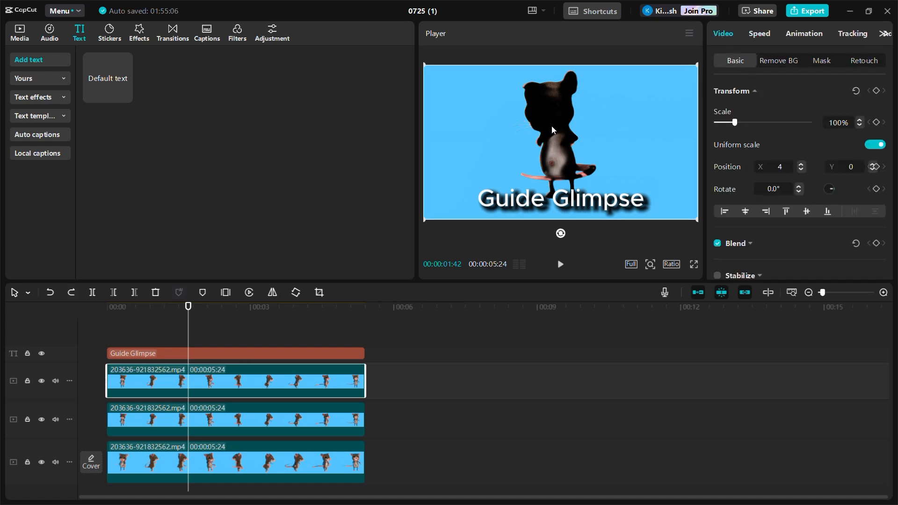
{"action": "left_click_drag", "start_coordinate": [530, 127], "coordinate": [567, 123]}
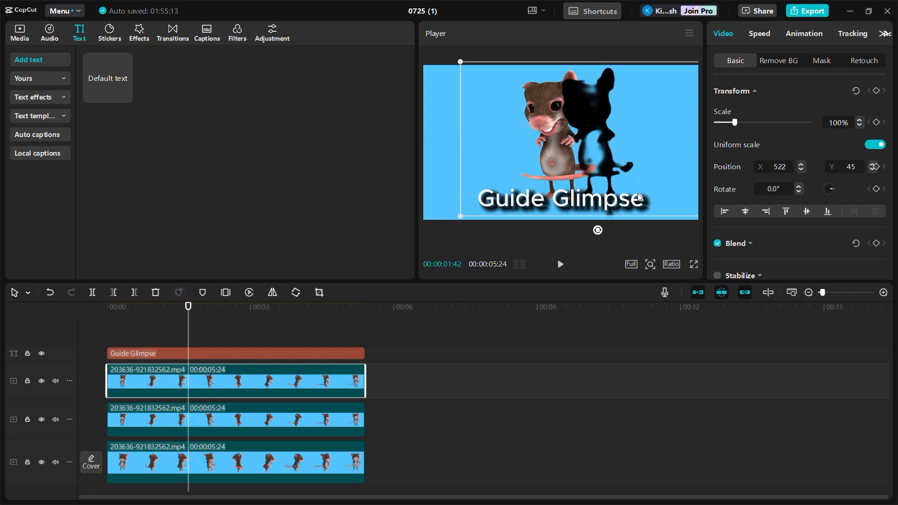
{"action": "left_click_drag", "start_coordinate": [635, 153], "coordinate": [643, 163]}
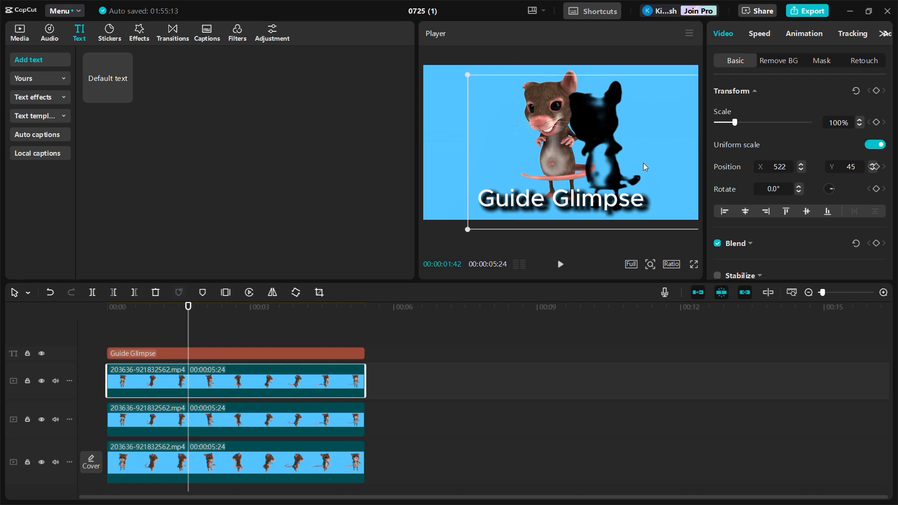
Search the effects for motion blur and apply Motion Blur to the top silhouette clip with Horizontal 54 and Strength 44
{"action": "left_click", "coordinate": [142, 33]}
{"action": "left_click", "coordinate": [121, 61]}
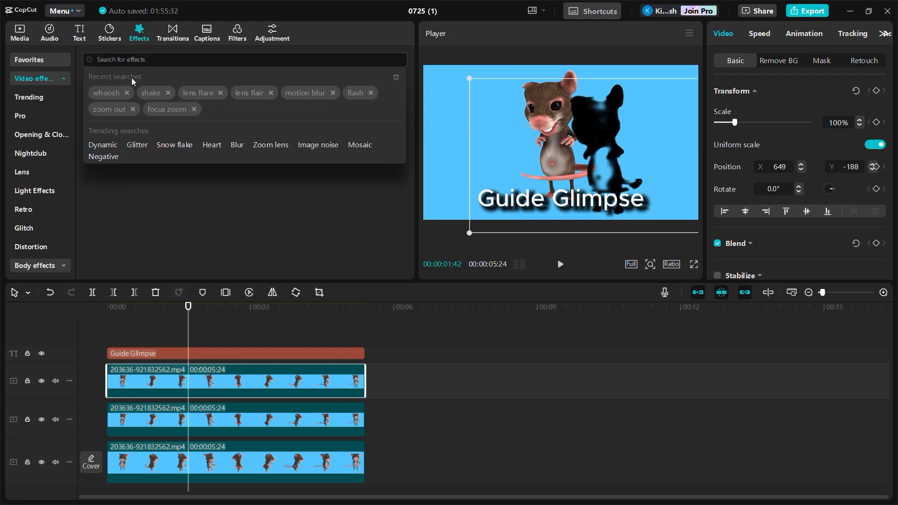
{"action": "left_click", "coordinate": [306, 93]}
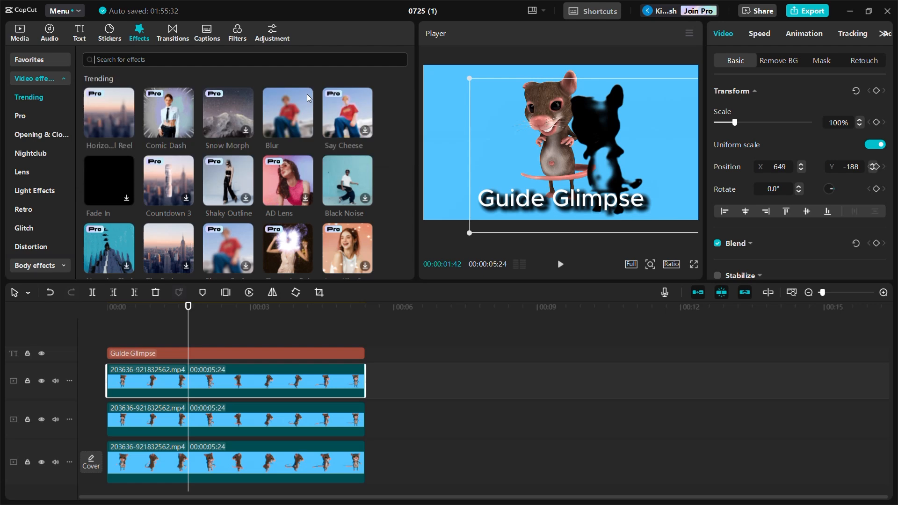
{"action": "left_click_drag", "start_coordinate": [103, 113], "coordinate": [189, 374]}
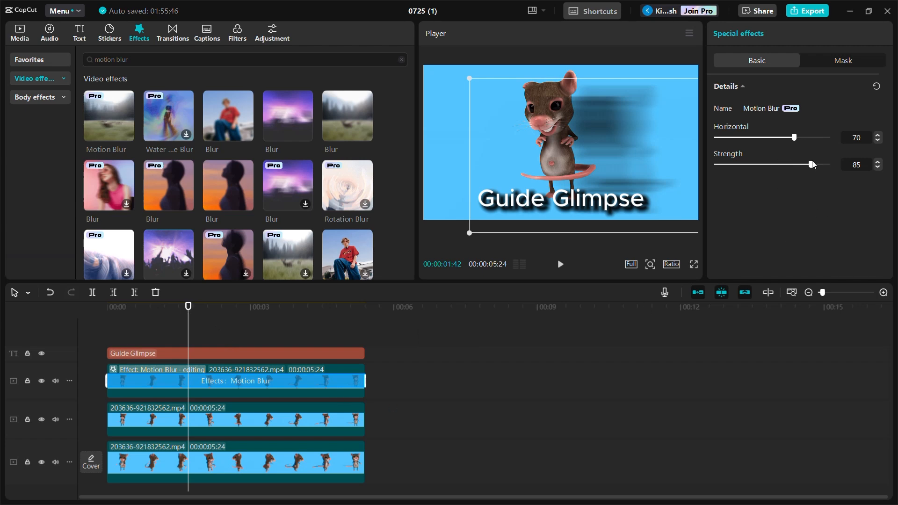
{"action": "left_click_drag", "start_coordinate": [811, 165], "coordinate": [777, 143]}
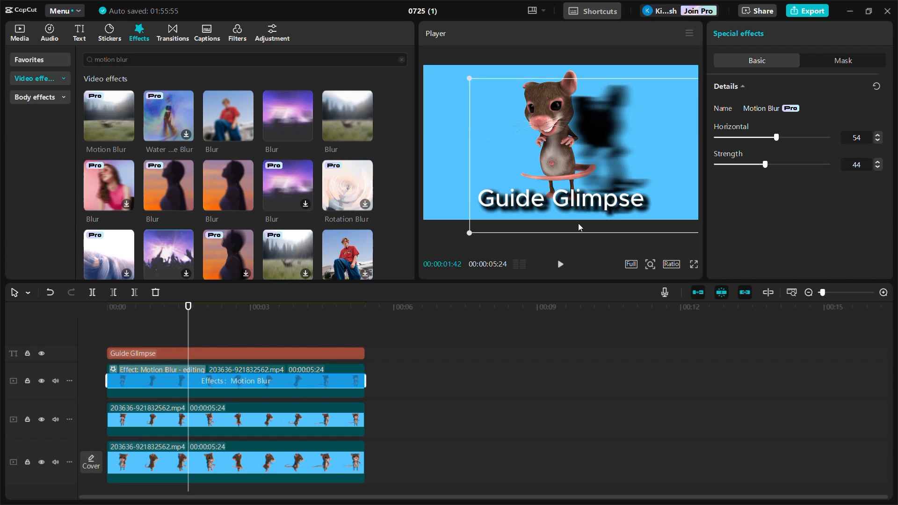
Set the blurred silhouette clip's blend opacity to 63% and open its blend mode choices
{"action": "left_click", "coordinate": [241, 393]}
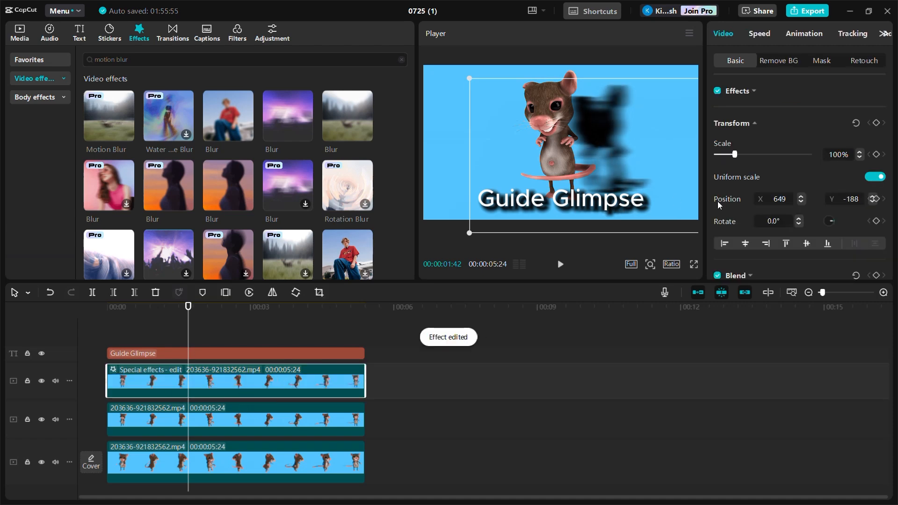
{"action": "scroll", "coordinate": [774, 169], "scroll_direction": "down", "scroll_amount": 8}
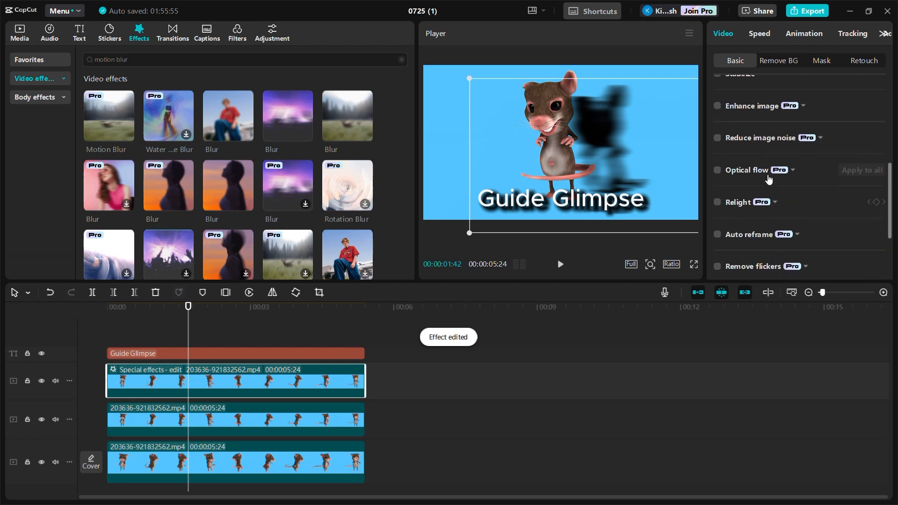
{"action": "scroll", "coordinate": [768, 178], "scroll_direction": "up", "scroll_amount": 8}
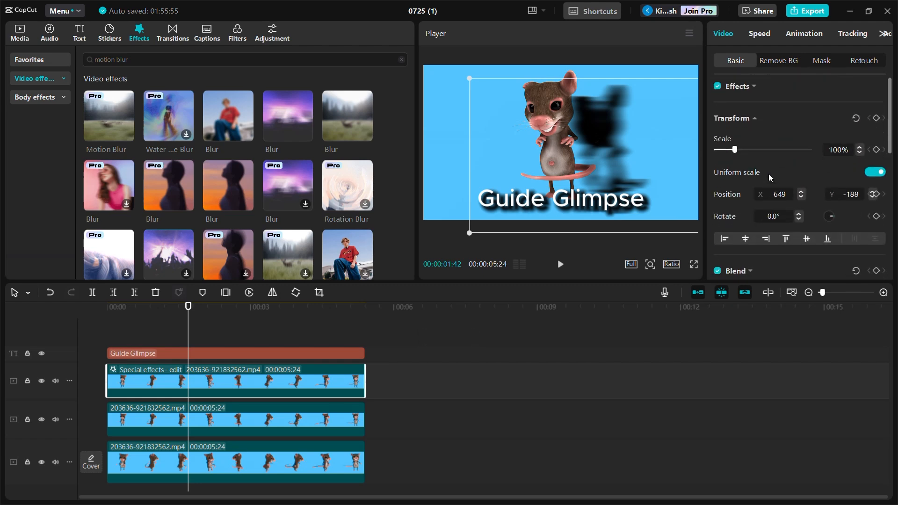
{"action": "scroll", "coordinate": [768, 178], "scroll_direction": "down", "scroll_amount": 1}
{"action": "scroll", "coordinate": [769, 178], "scroll_direction": "down", "scroll_amount": 1}
{"action": "left_click", "coordinate": [777, 193]}
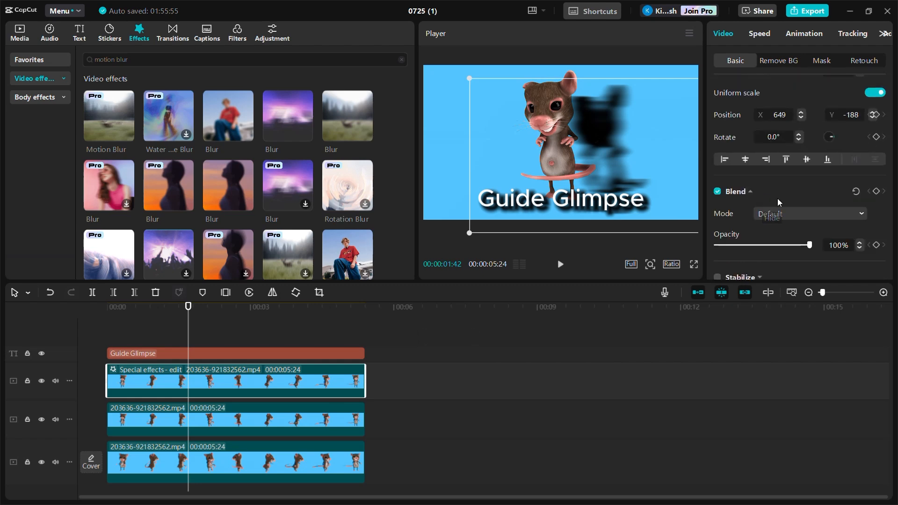
{"action": "scroll", "coordinate": [778, 195], "scroll_direction": "down", "scroll_amount": 1}
{"action": "left_click_drag", "start_coordinate": [807, 204], "coordinate": [777, 208]}
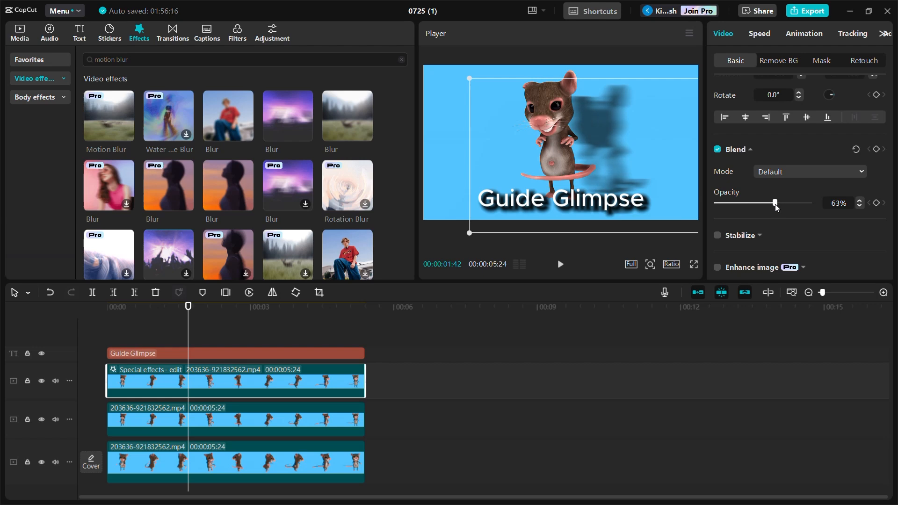
{"action": "scroll", "coordinate": [776, 207], "scroll_direction": "down", "scroll_amount": 2}
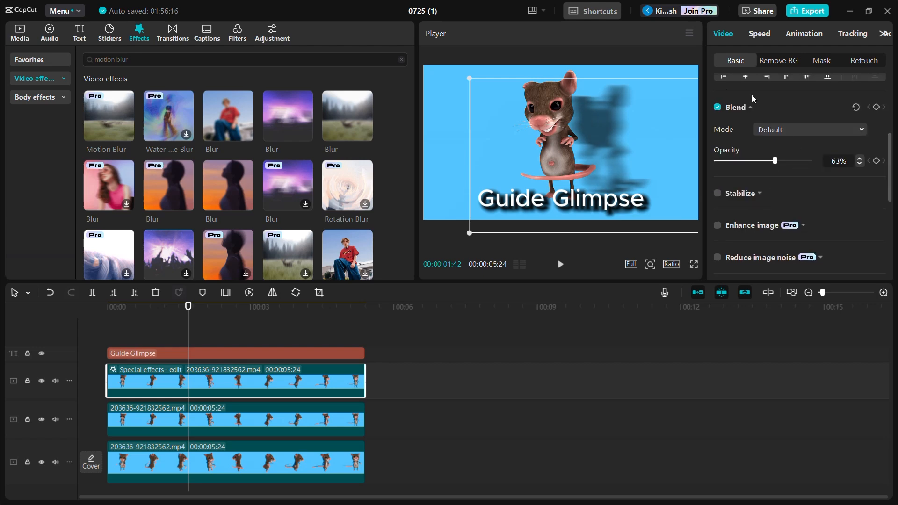
{"action": "left_click", "coordinate": [770, 130]}
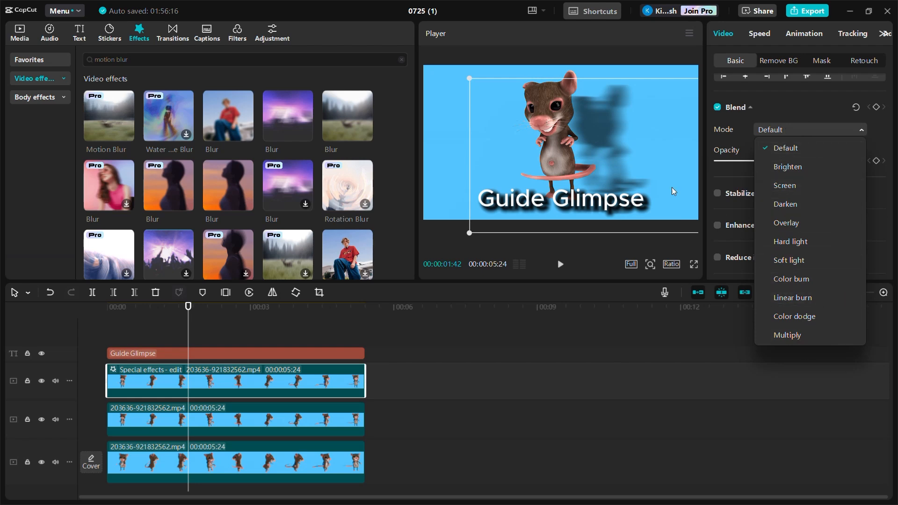
Leave the blend mode at Default and play the video from the start to check the cast shadow
{"action": "left_click", "coordinate": [727, 170]}
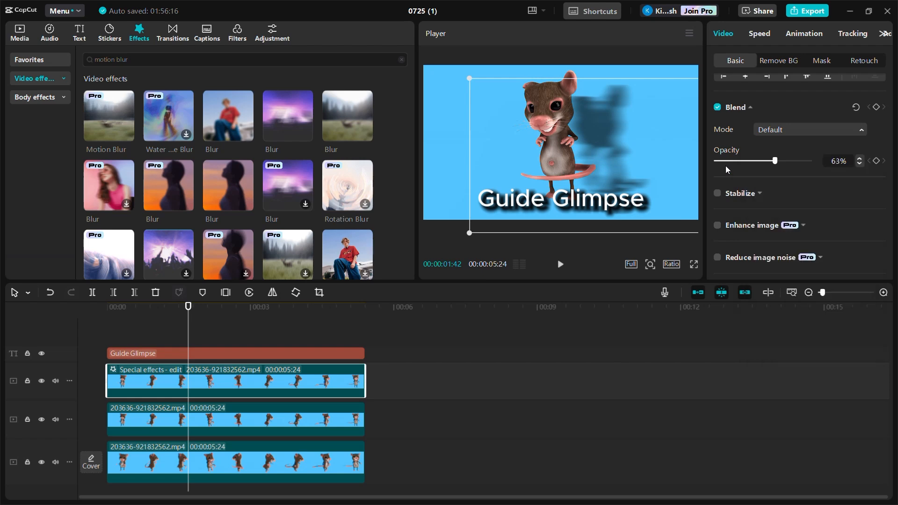
{"action": "left_click_drag", "start_coordinate": [188, 307], "coordinate": [78, 313]}
{"action": "key", "text": "space"}
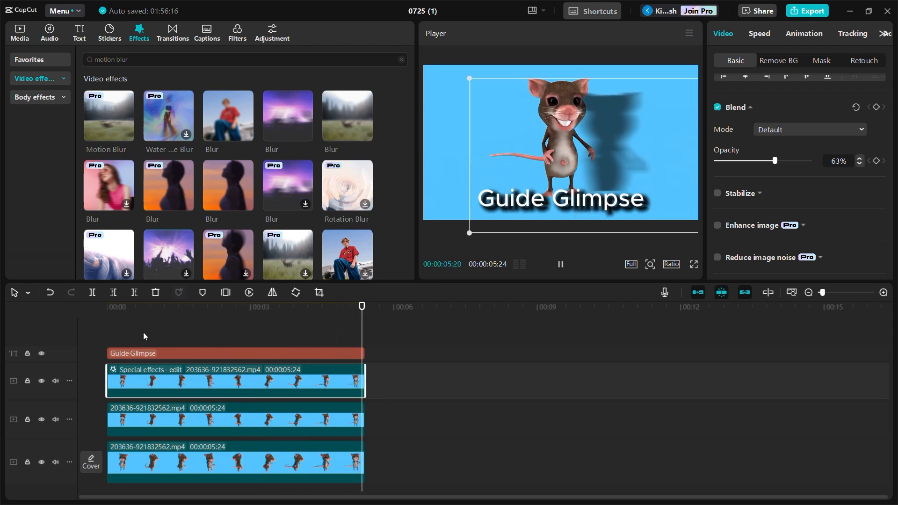
{"action": "key", "text": "space"}
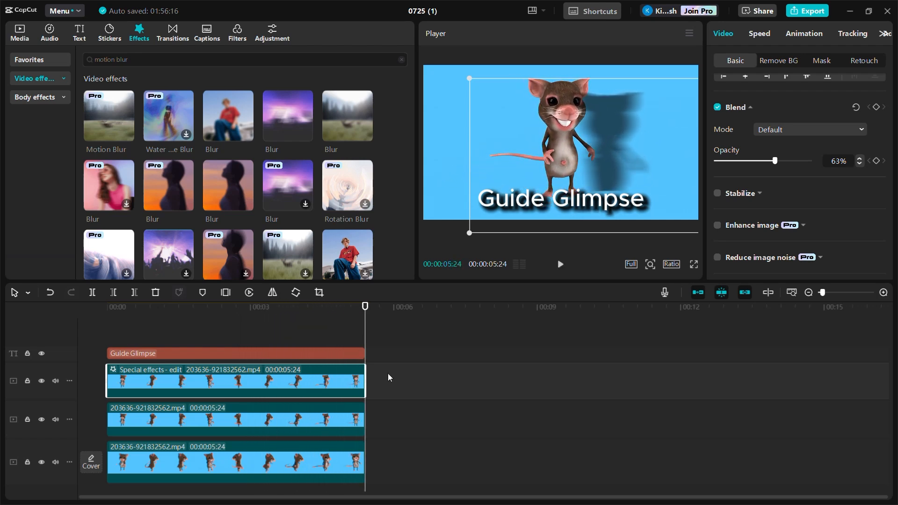
{"action": "key", "text": "space"}
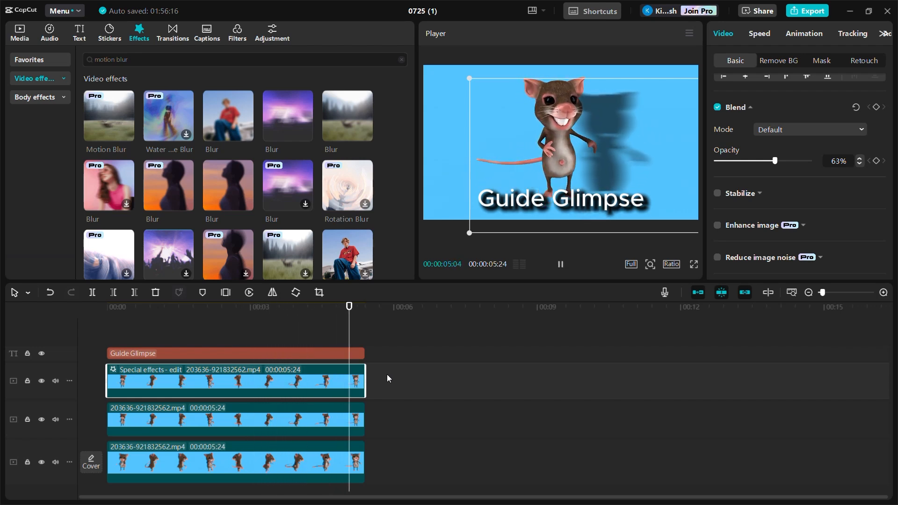
{"action": "key", "text": "space"}
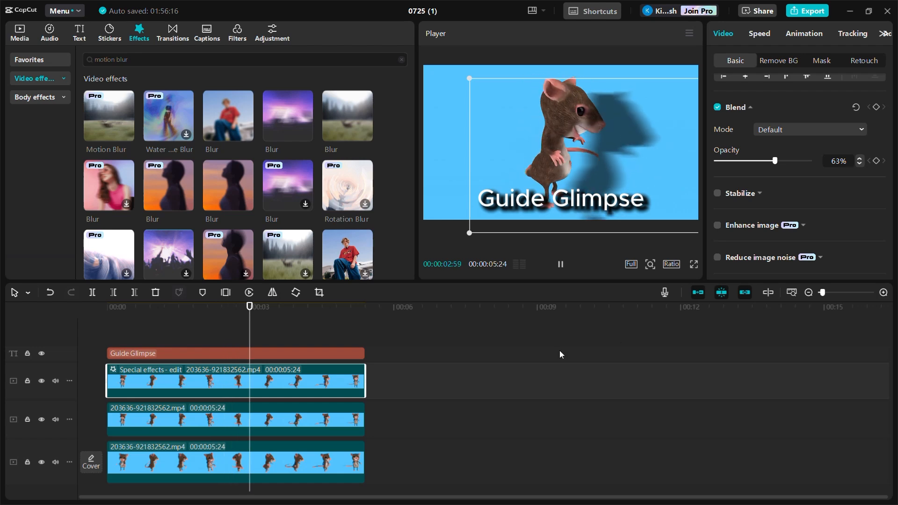
{"action": "key", "text": "space"}
Lower the silhouette clip's blend opacity to 48% and replay the video from the start to check the softer shadow
{"action": "left_click_drag", "start_coordinate": [775, 161], "coordinate": [762, 163]}
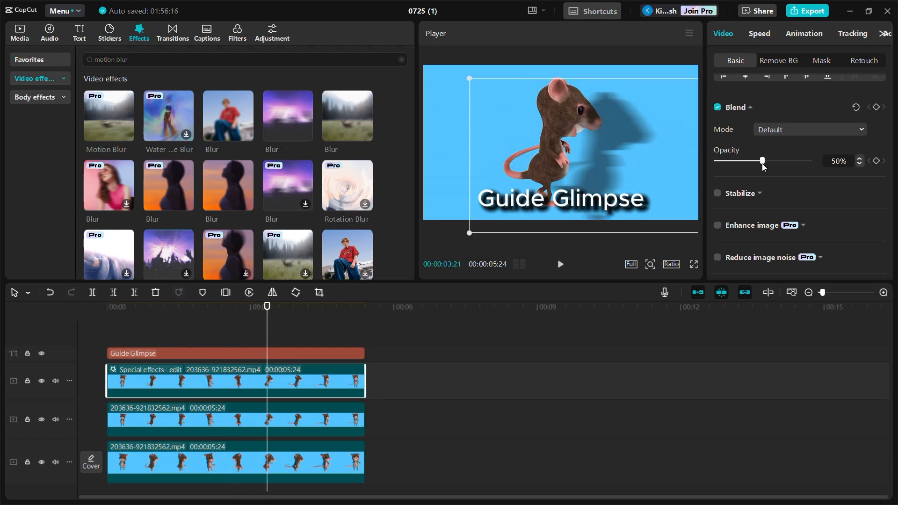
{"action": "key", "text": "space"}
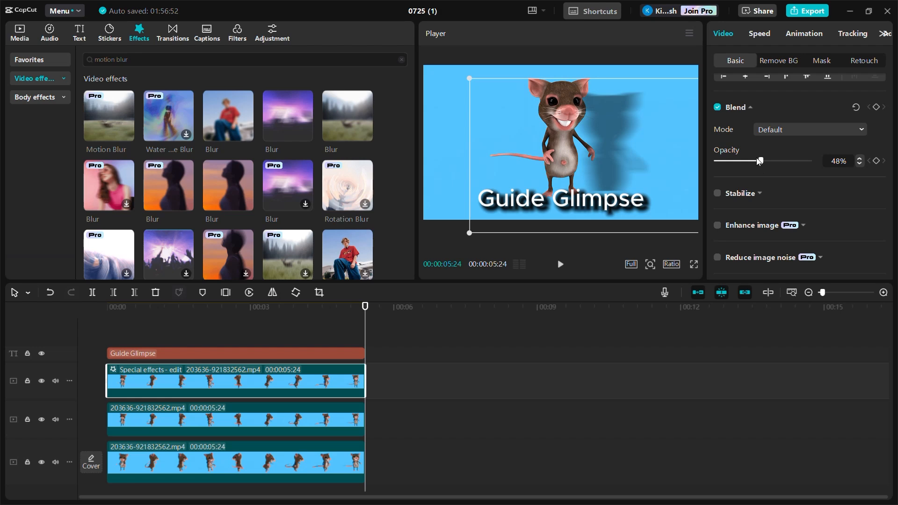
{"action": "left_click_drag", "start_coordinate": [377, 305], "coordinate": [175, 324]}
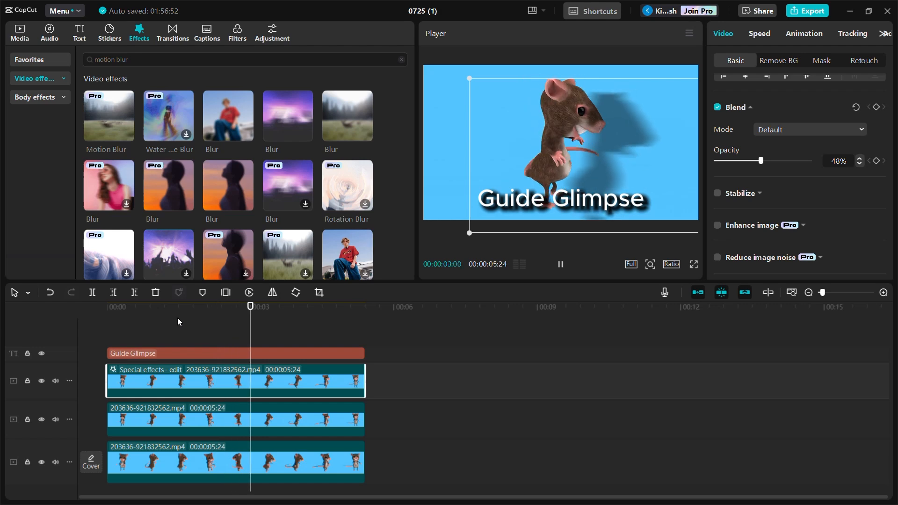
Apply the Pop Up entrance animation to the Guide Glimpse title
{"action": "left_click", "coordinate": [523, 206]}
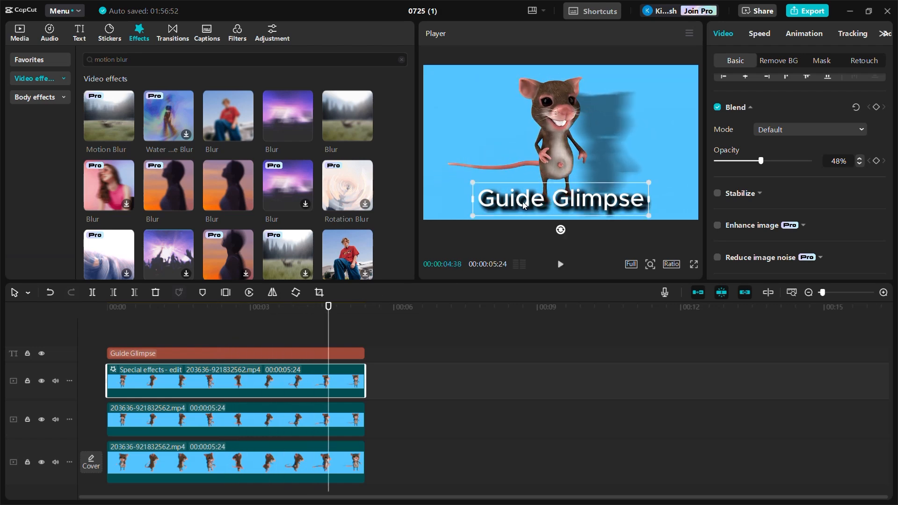
{"action": "left_click", "coordinate": [523, 206]}
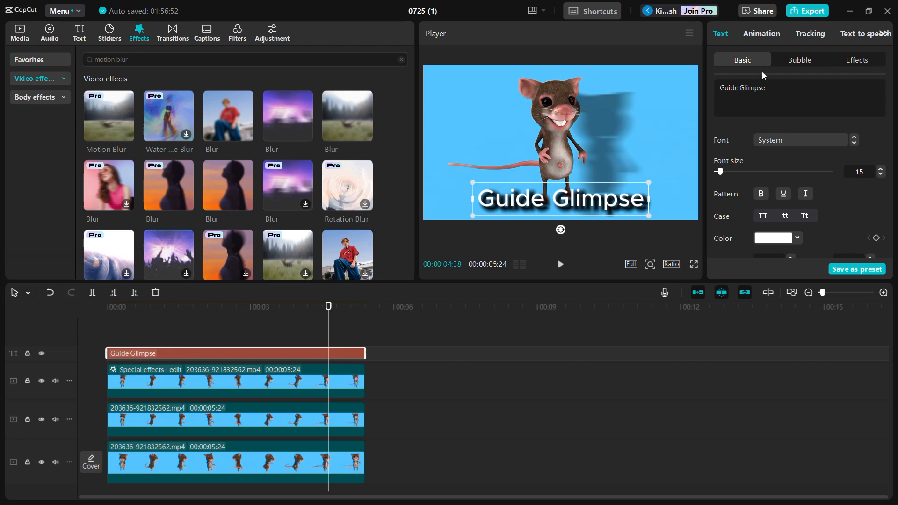
{"action": "left_click", "coordinate": [759, 37]}
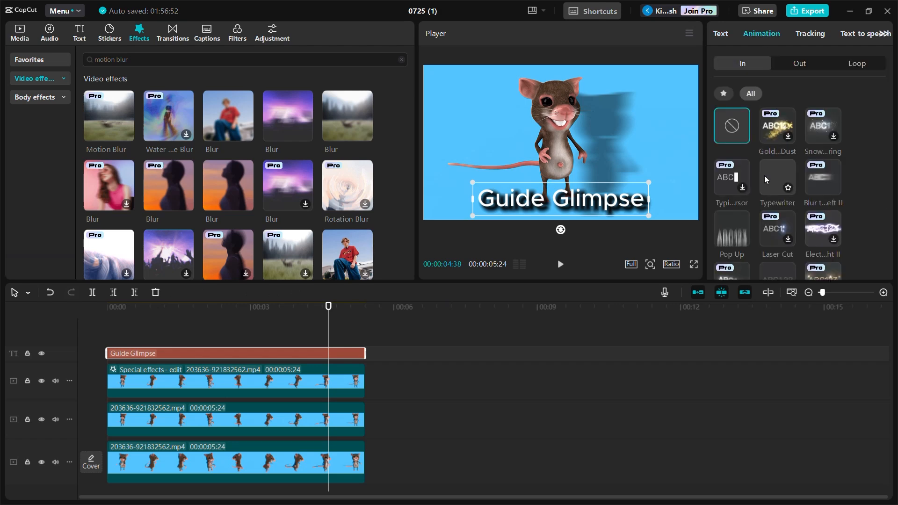
{"action": "scroll", "coordinate": [764, 173], "scroll_direction": "down", "scroll_amount": 2}
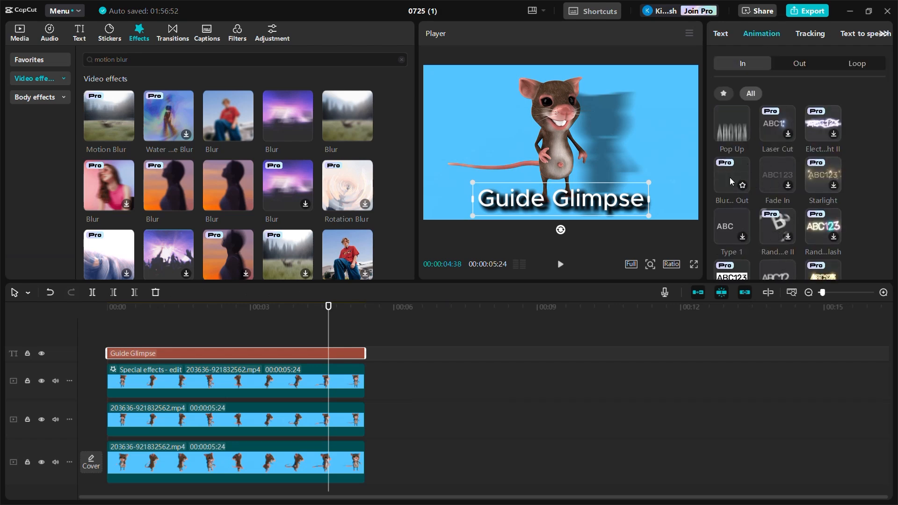
{"action": "left_click", "coordinate": [727, 134]}
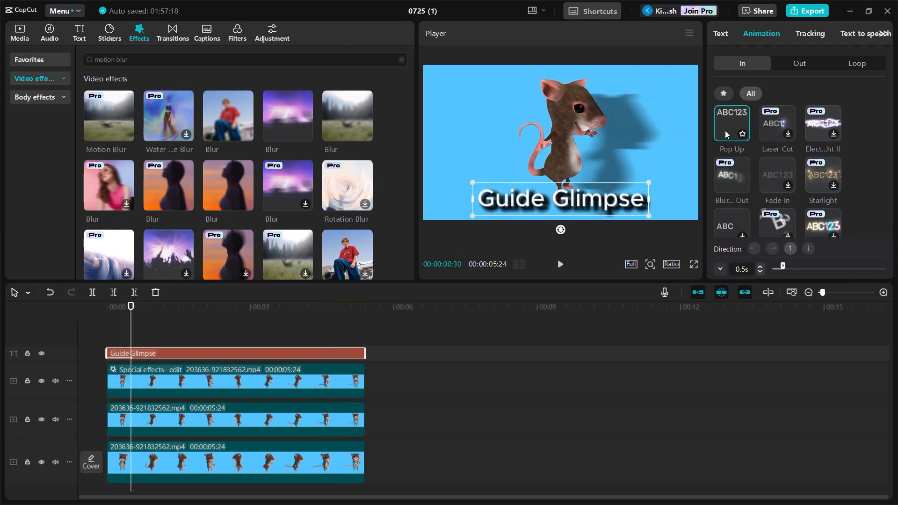
Browse the other entrance animations, preview Pop Up again, and play the video to review the animated title with both shadows
{"action": "scroll", "coordinate": [732, 123], "scroll_direction": "up", "scroll_amount": 2}
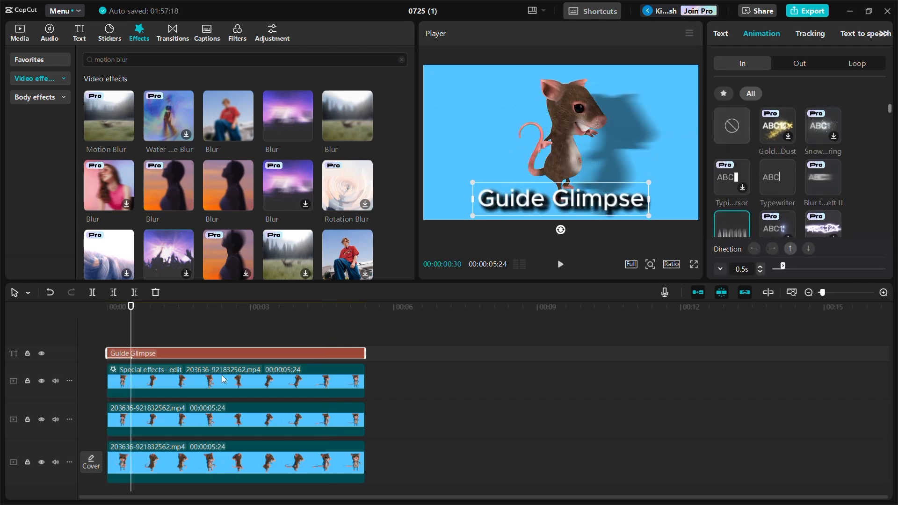
{"action": "scroll", "coordinate": [728, 202], "scroll_direction": "down", "scroll_amount": 1}
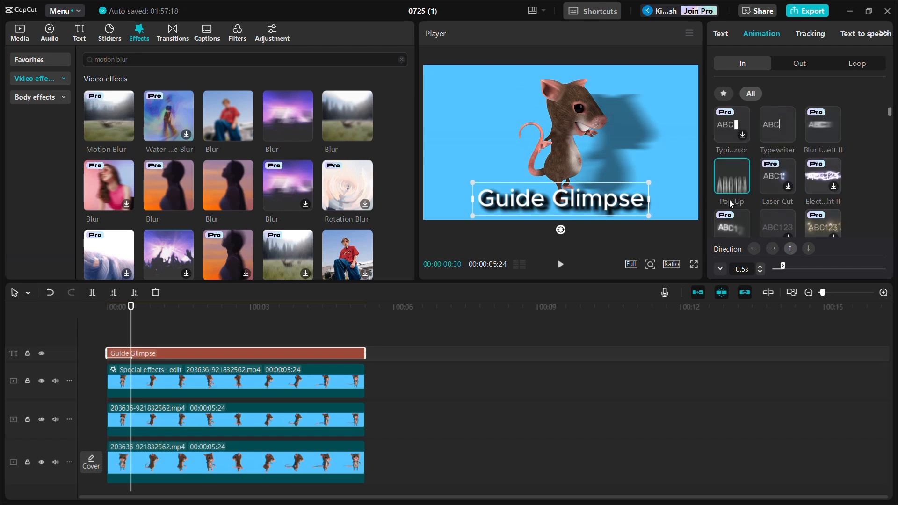
{"action": "scroll", "coordinate": [731, 161], "scroll_direction": "down", "scroll_amount": 1}
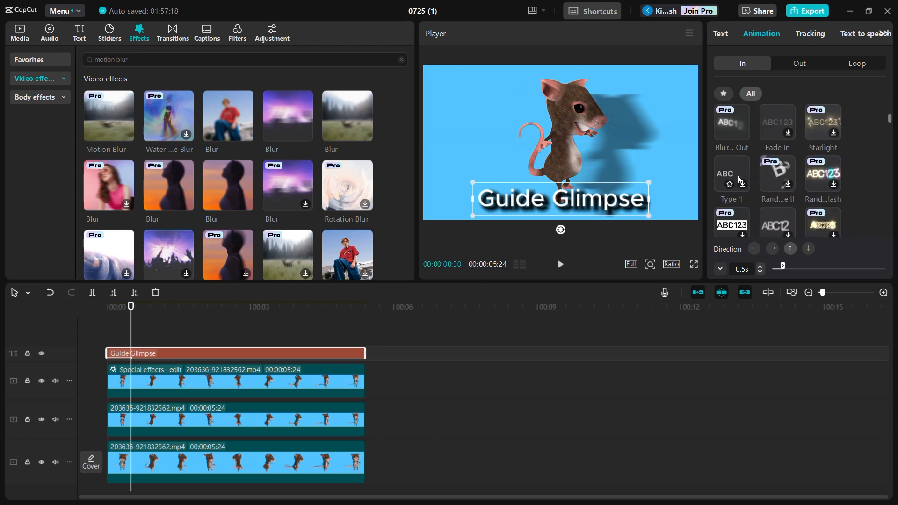
{"action": "left_click", "coordinate": [731, 136]}
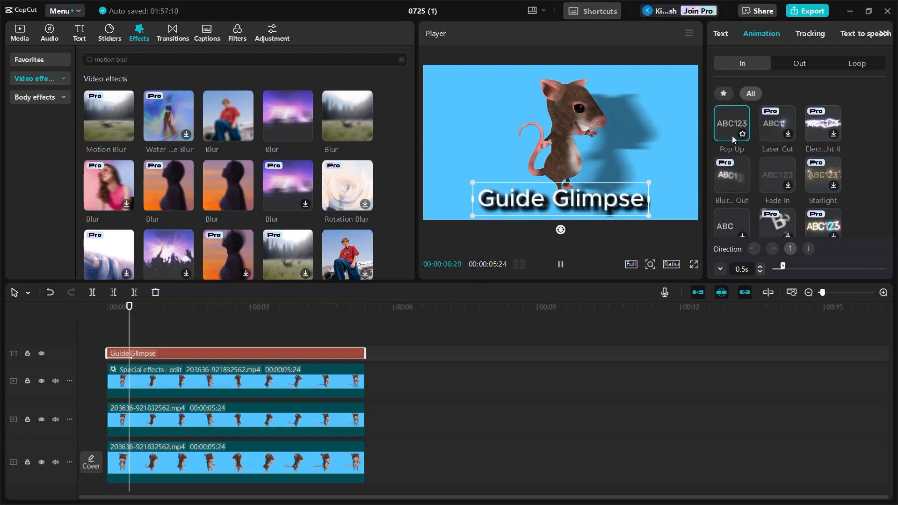
{"action": "left_click", "coordinate": [560, 265]}
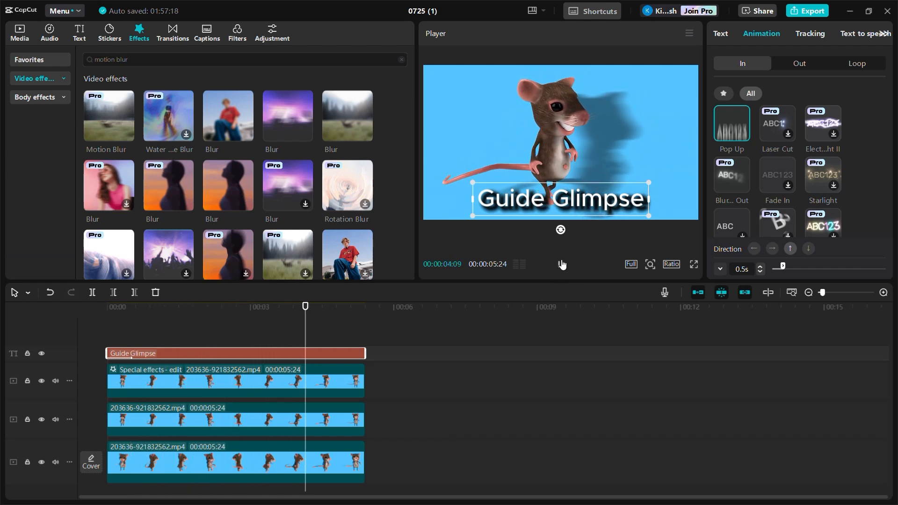
{"action": "left_click", "coordinate": [562, 266]}
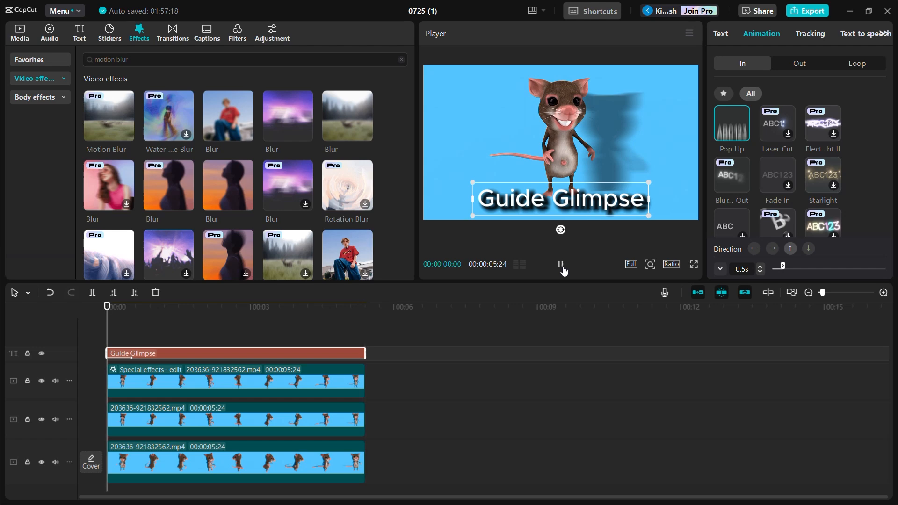